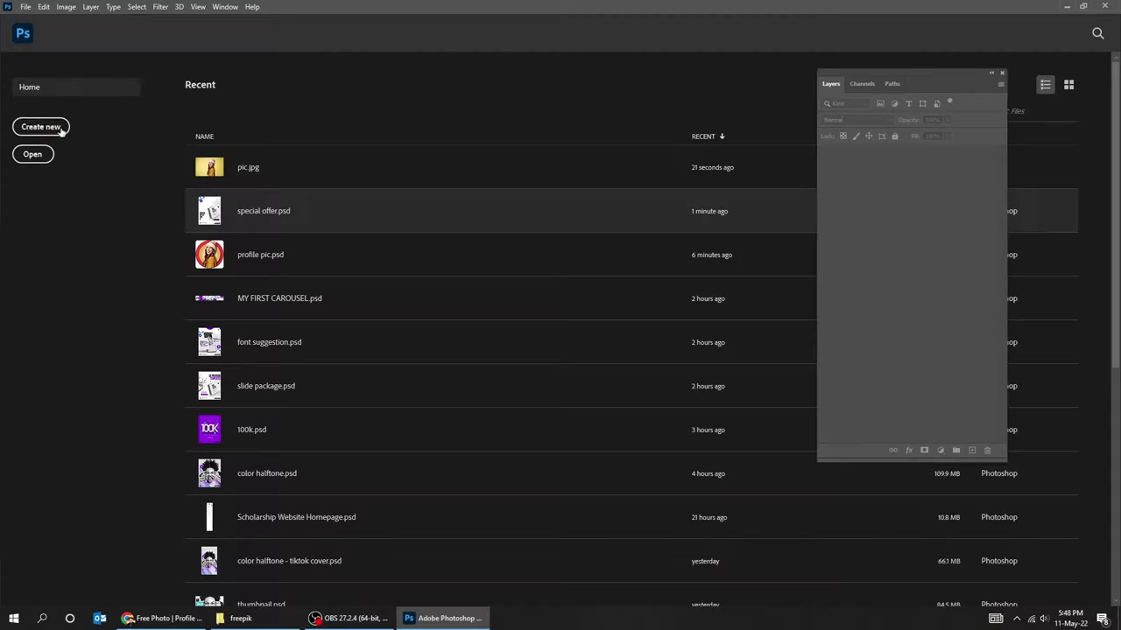
Create a new blank white document, 1800 × 1800 px at 72 ppi.
{"action": "left_click", "coordinate": [60, 128]}
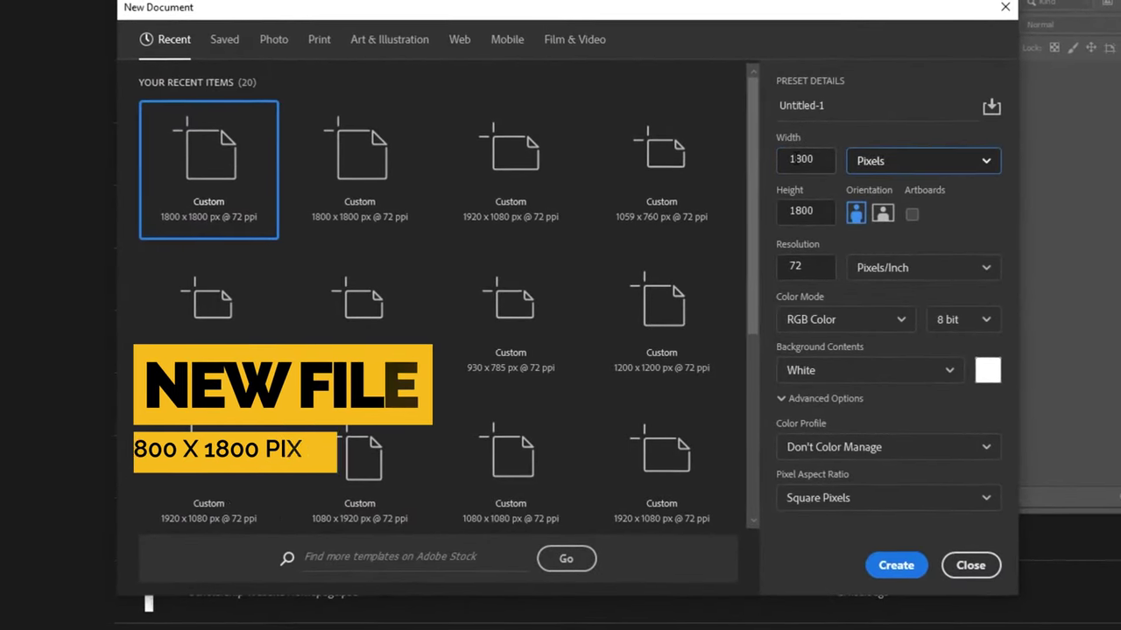
{"action": "key", "text": "Tab"}
{"action": "type", "text": "1800"}
{"action": "left_click", "coordinate": [894, 563]}
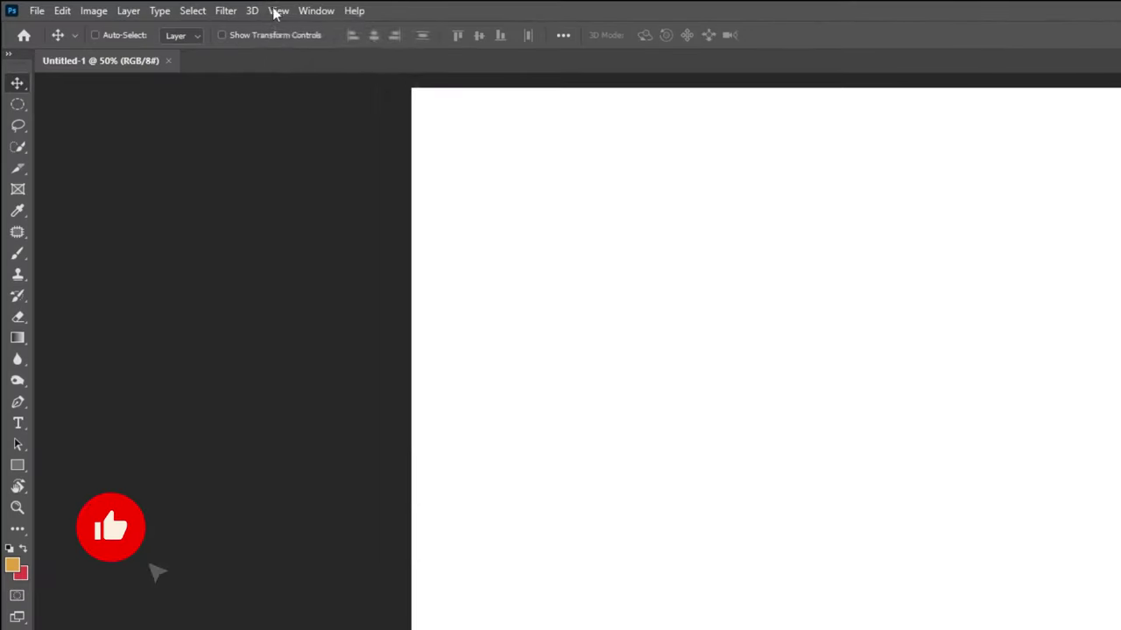
Show rulers, select the whole canvas and bring up Free Transform handles.
{"action": "left_click", "coordinate": [278, 10]}
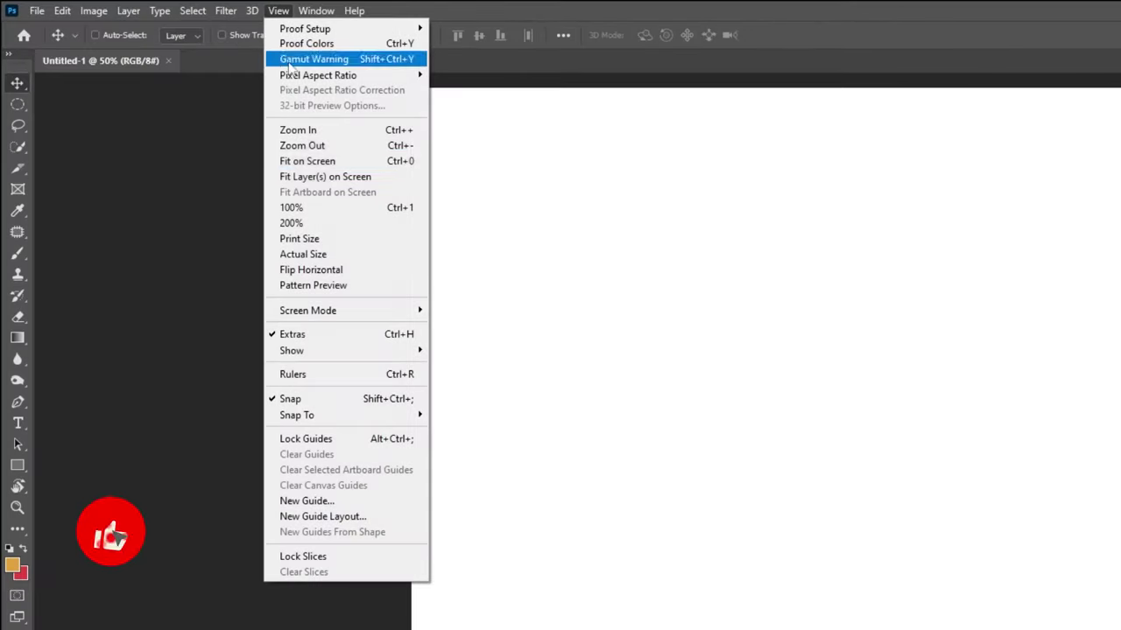
{"action": "left_click", "coordinate": [338, 376]}
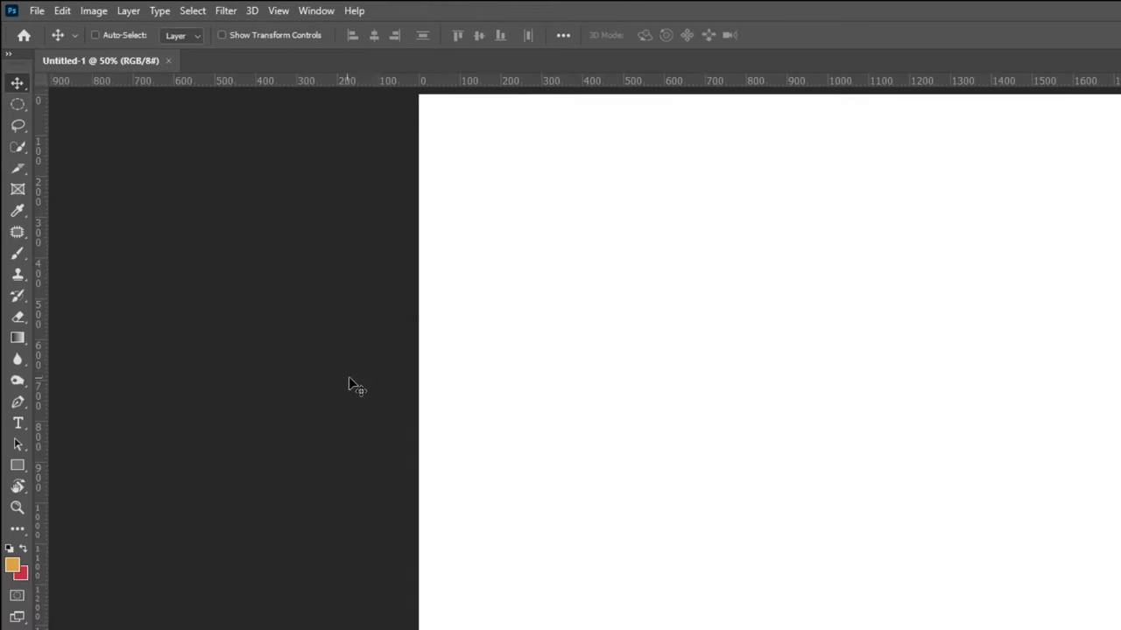
{"action": "left_click", "coordinate": [194, 10]}
{"action": "left_click", "coordinate": [206, 27]}
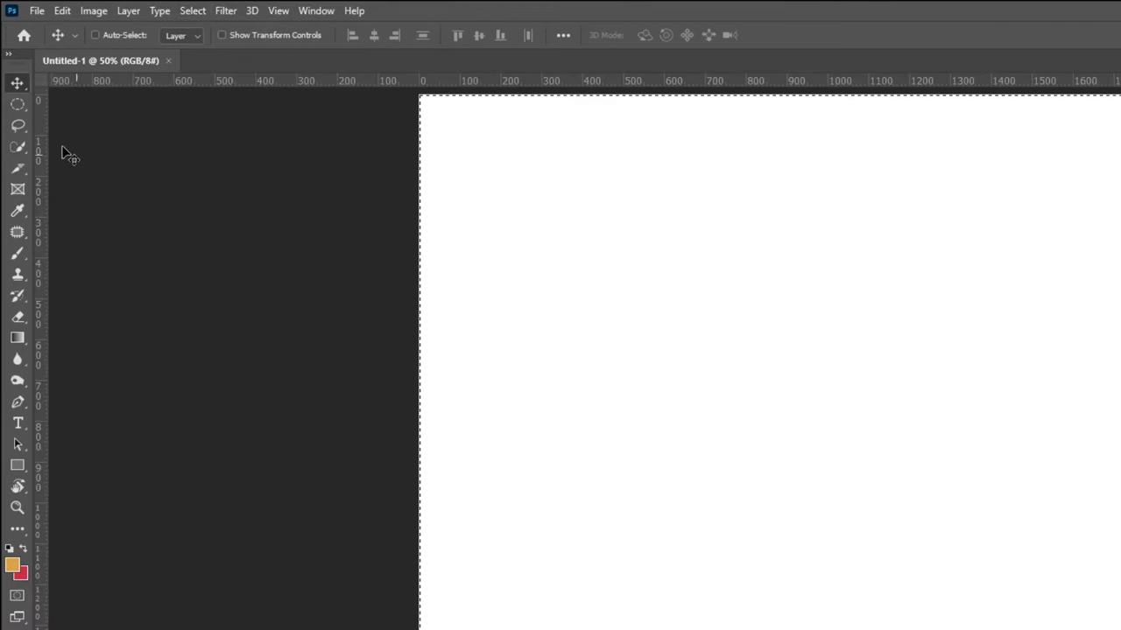
{"action": "left_click", "coordinate": [18, 104]}
{"action": "right_click", "coordinate": [585, 321]}
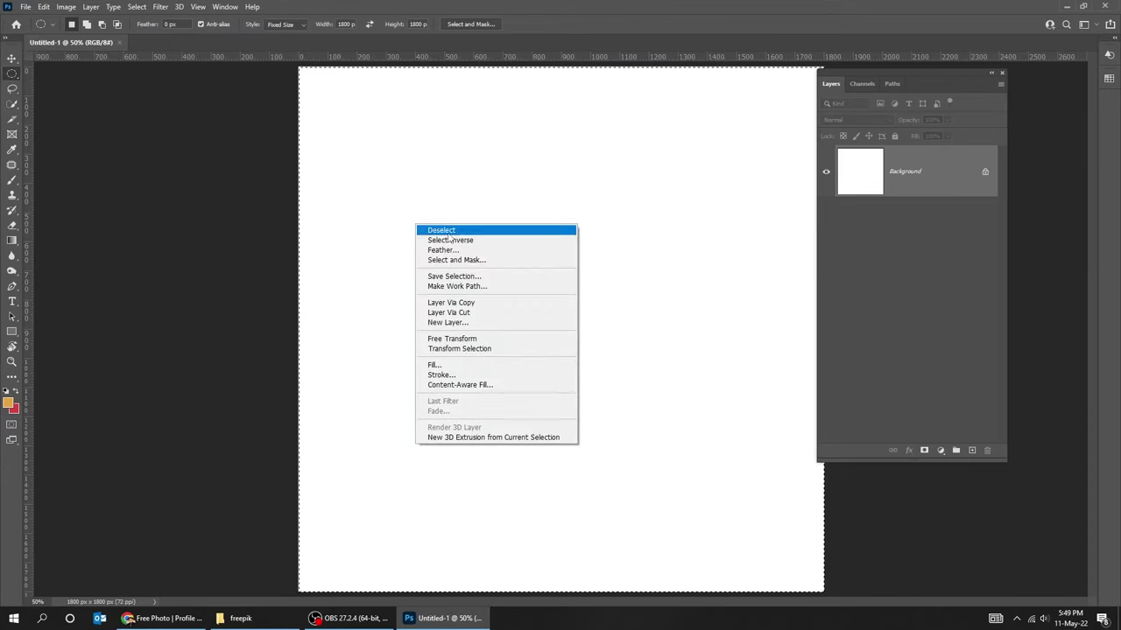
{"action": "left_click", "coordinate": [490, 340]}
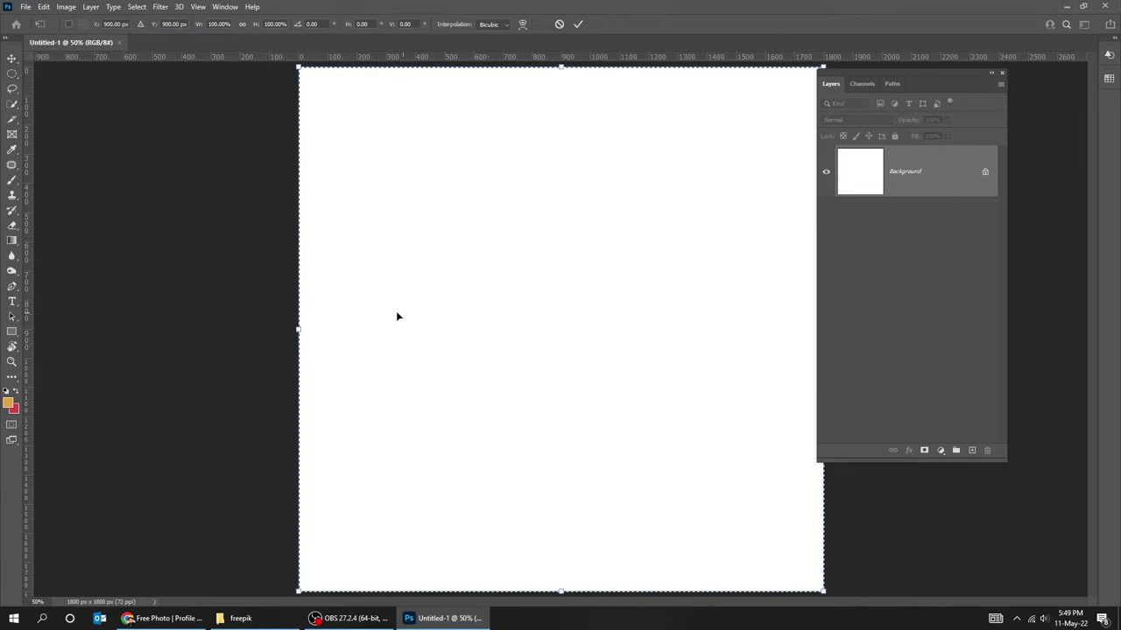
Drag vertical and horizontal guides to the 900 px centre, deselect, and lock the guides.
{"action": "left_click_drag", "start_coordinate": [27, 320], "coordinate": [563, 337]}
{"action": "left_click_drag", "start_coordinate": [615, 63], "coordinate": [600, 327]}
{"action": "key", "text": "ctrl+d"}
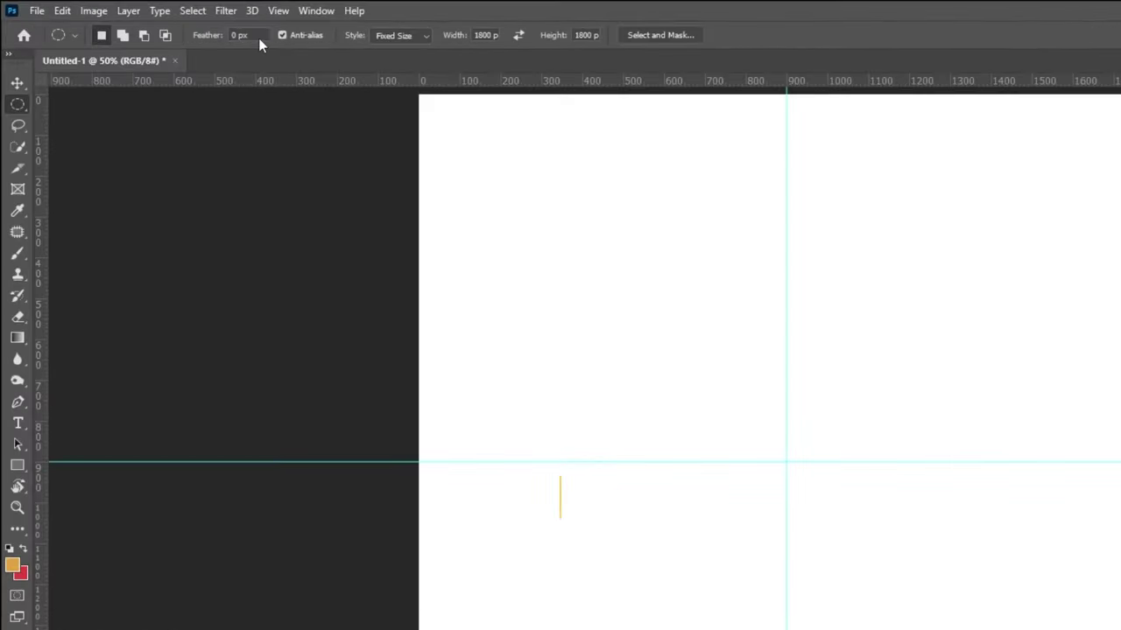
{"action": "left_click", "coordinate": [276, 11]}
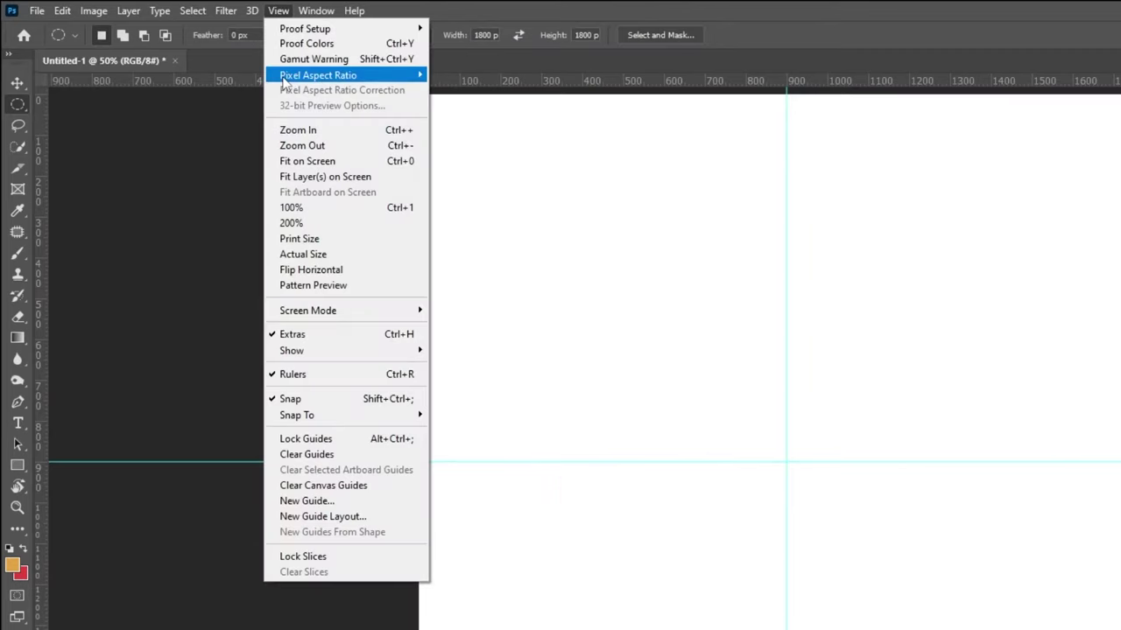
{"action": "left_click", "coordinate": [342, 437]}
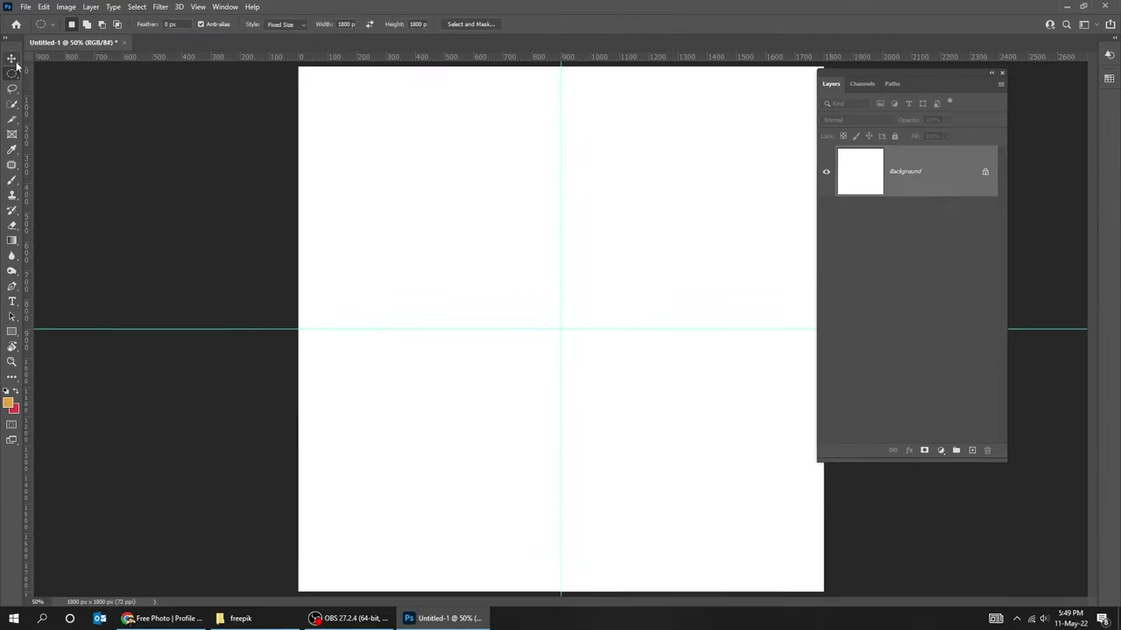
Drag the pic photo from its folder into the document.
{"action": "key", "text": "v"}
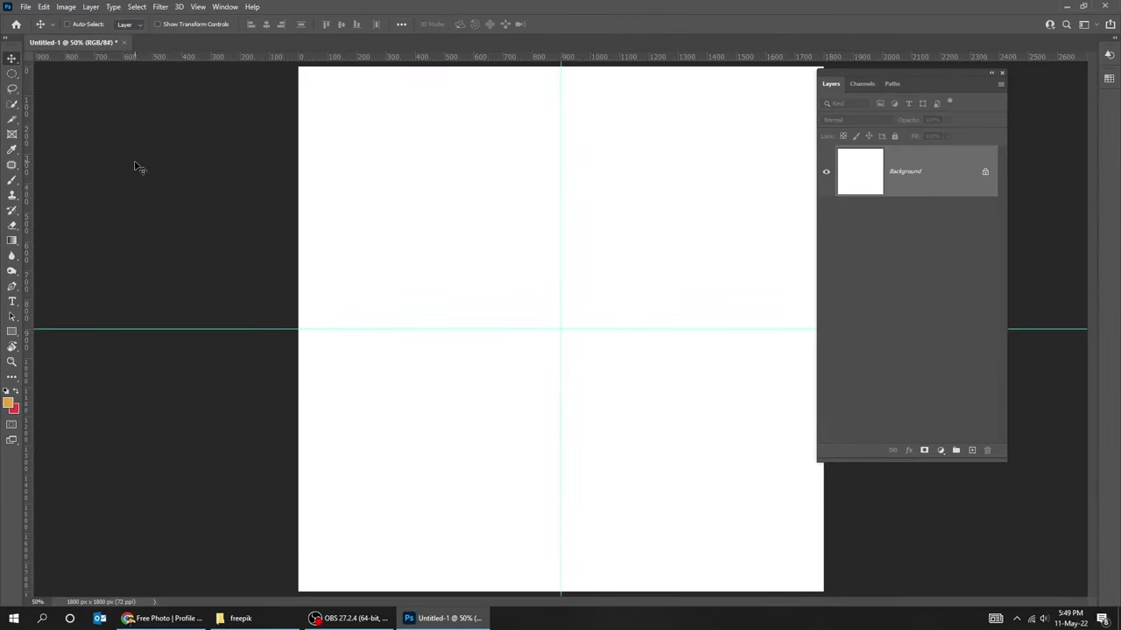
{"action": "left_click", "coordinate": [241, 618]}
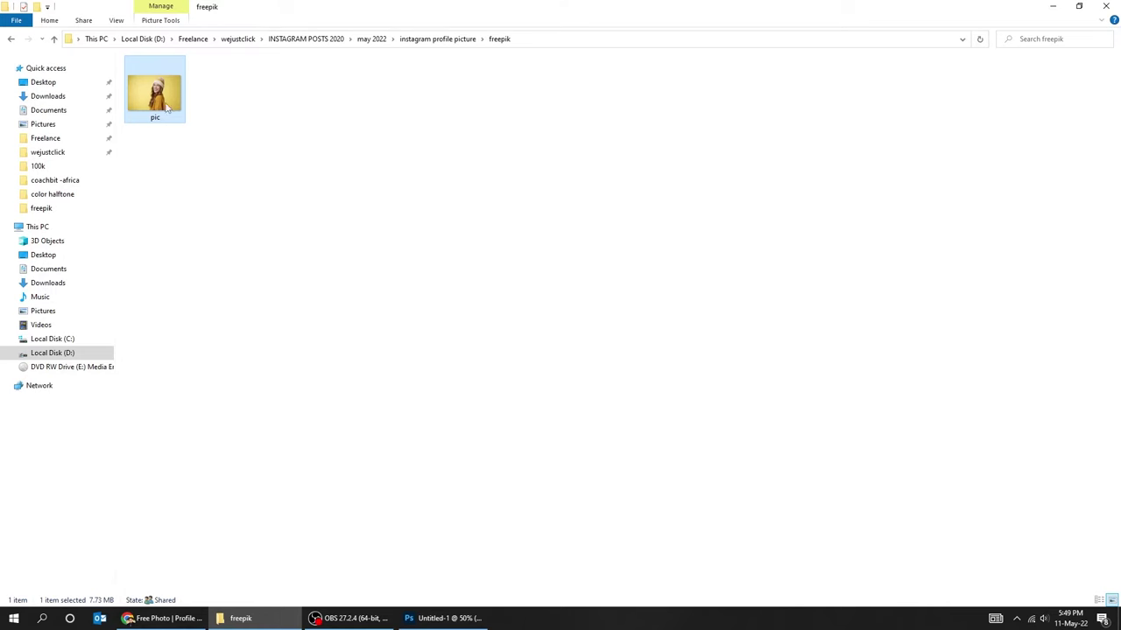
{"action": "left_click_drag", "start_coordinate": [166, 105], "coordinate": [540, 391]}
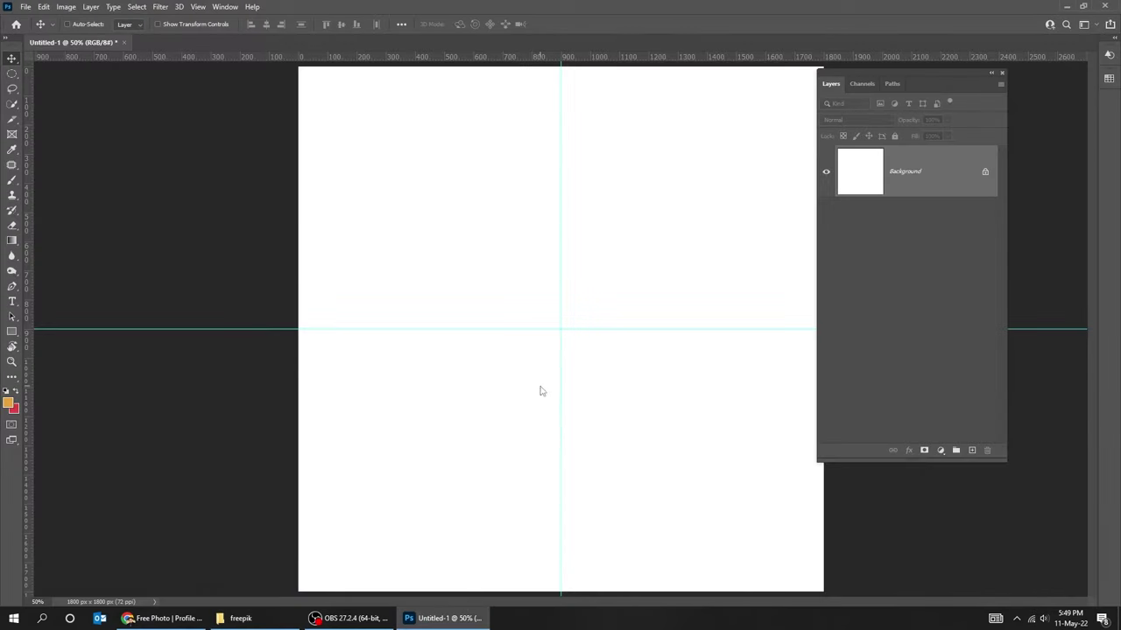
Commit the placed photo and draw a fixed-size 1800 × 1800 px circular selection over the canvas.
{"action": "key", "text": "Return"}
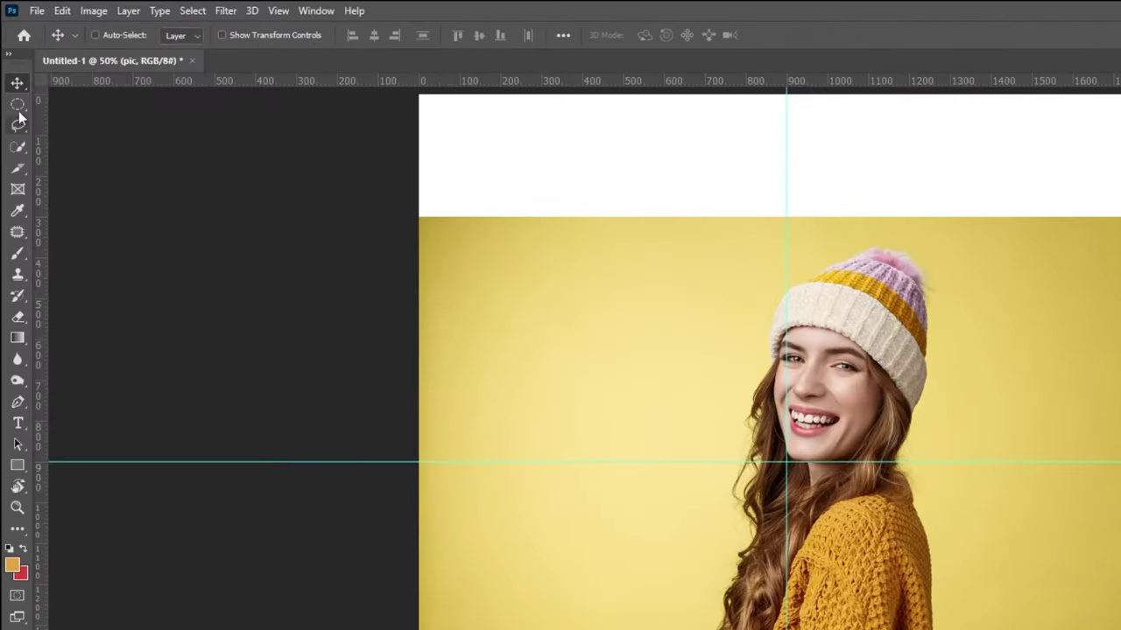
{"action": "left_click", "coordinate": [17, 105]}
{"action": "left_click", "coordinate": [110, 120]}
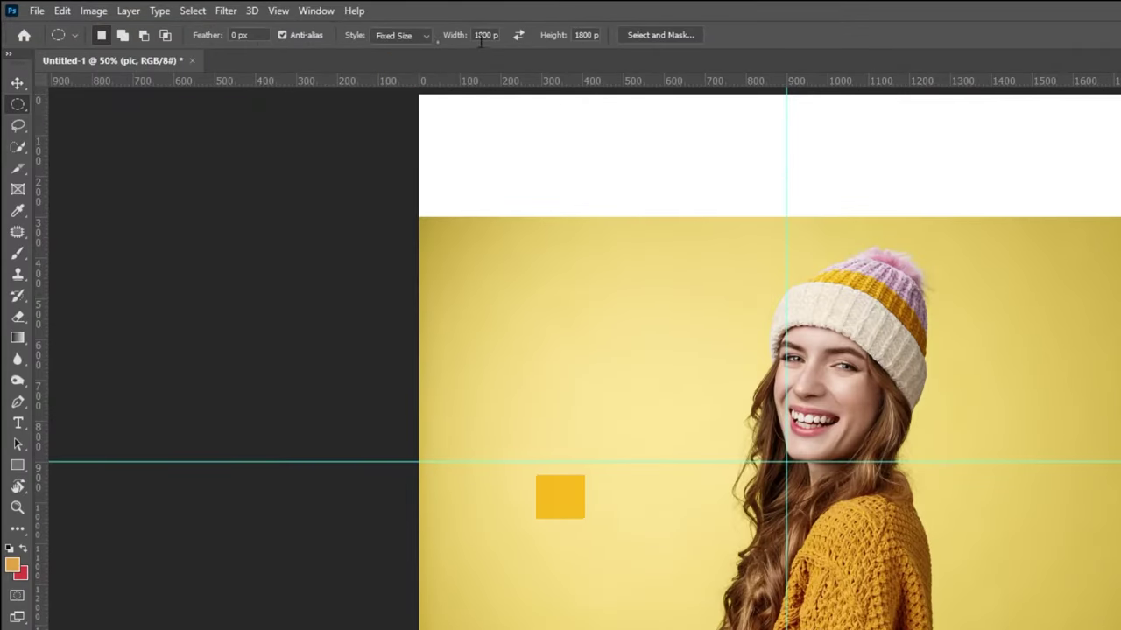
{"action": "type", "text": "100"}
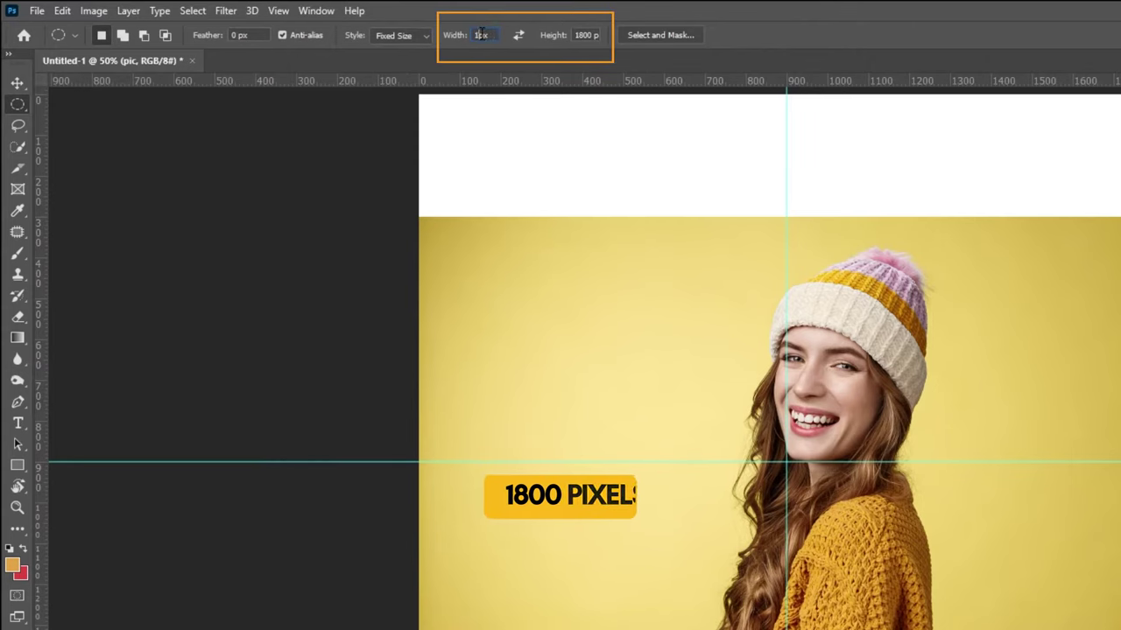
{"action": "key", "text": "Tab"}
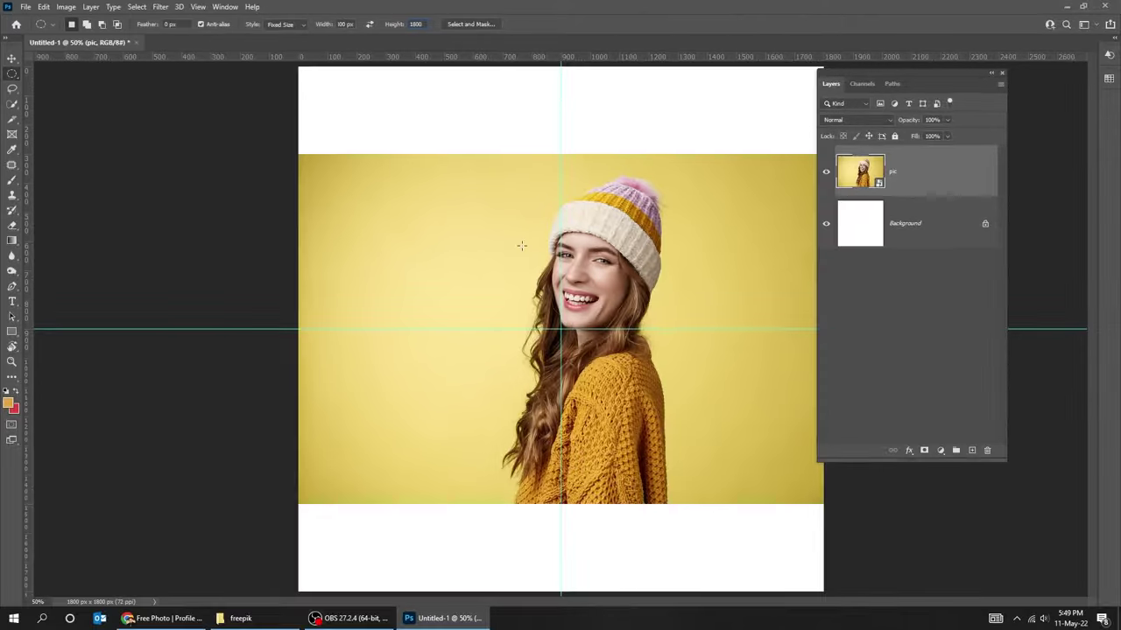
{"action": "left_click_drag", "start_coordinate": [520, 245], "coordinate": [469, 220]}
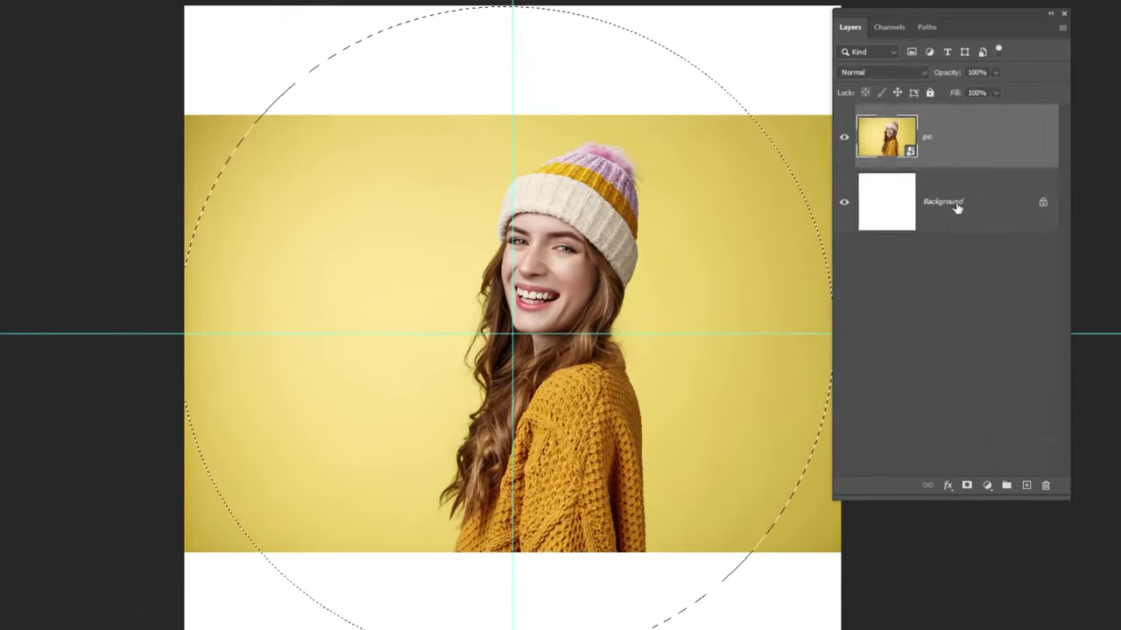
Add a red (df3f3f) Solid Color fill layer in the circle above Background.
{"action": "left_click", "coordinate": [917, 227]}
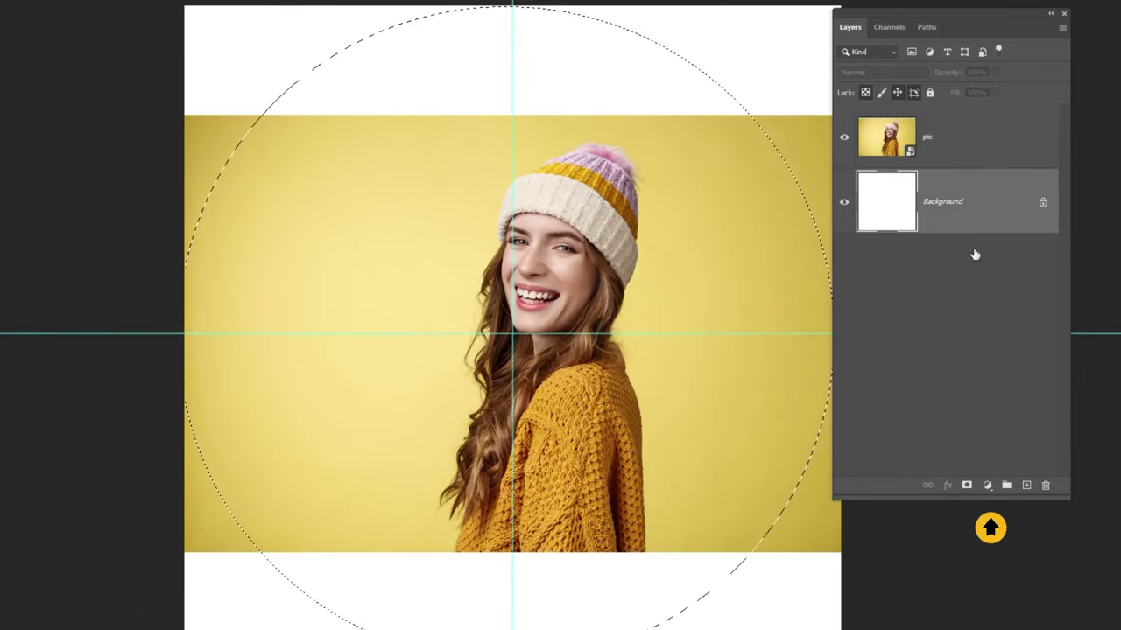
{"action": "left_click", "coordinate": [987, 485]}
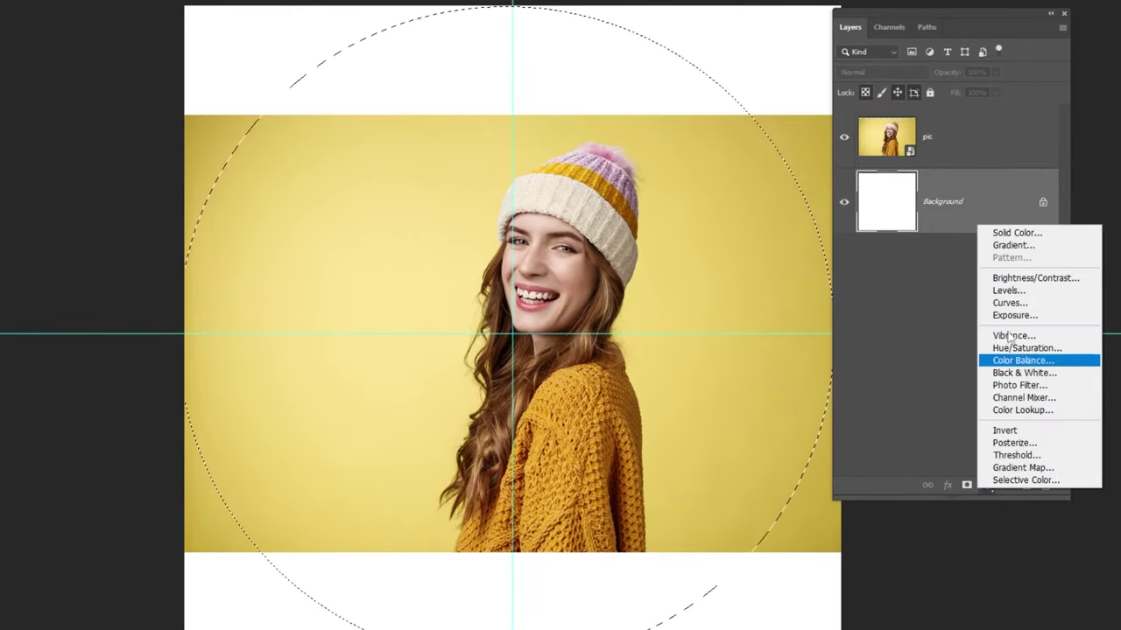
{"action": "left_click", "coordinate": [1016, 232]}
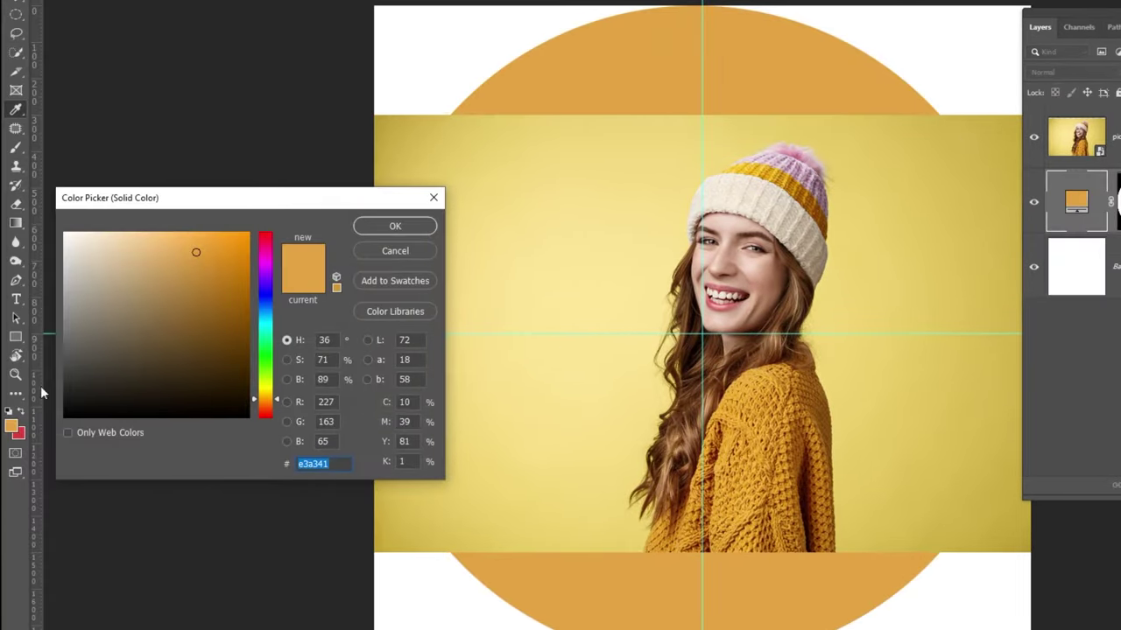
{"action": "left_click", "coordinate": [22, 428]}
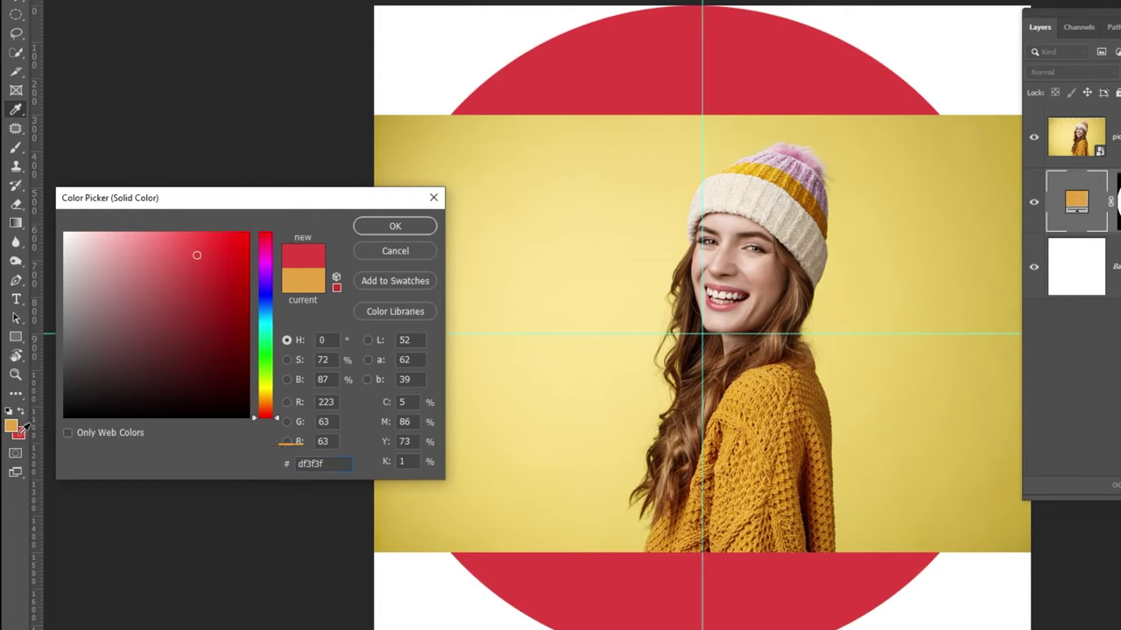
{"action": "left_click", "coordinate": [391, 227]}
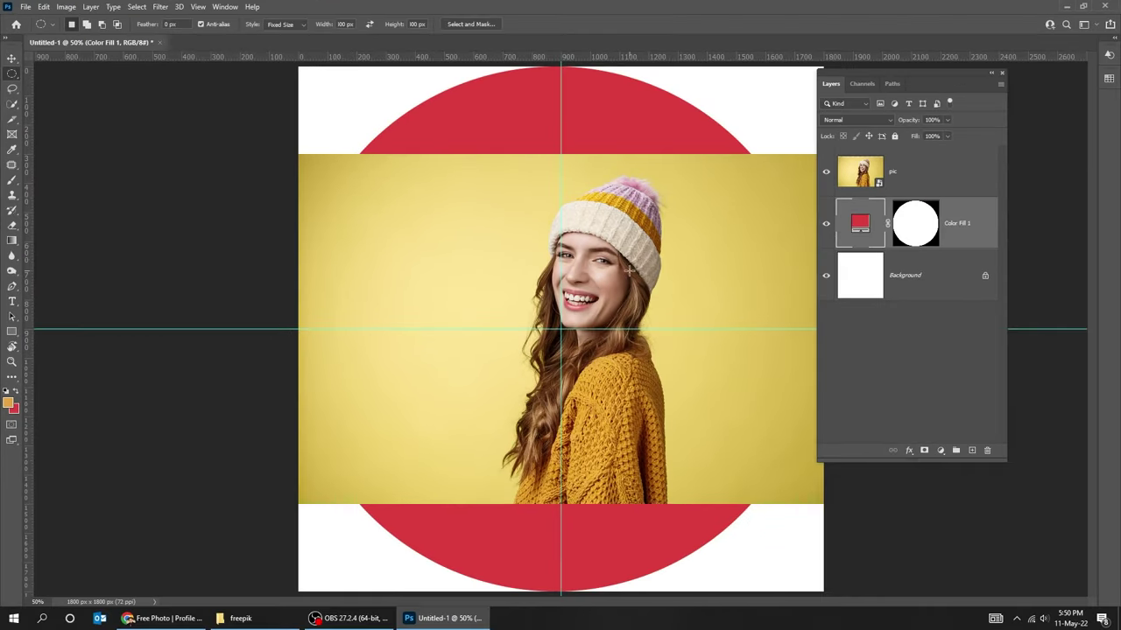
Duplicate the red circle layer and change the copy's colour to orange (e3a341).
{"action": "left_click_drag", "start_coordinate": [963, 233], "coordinate": [970, 450]}
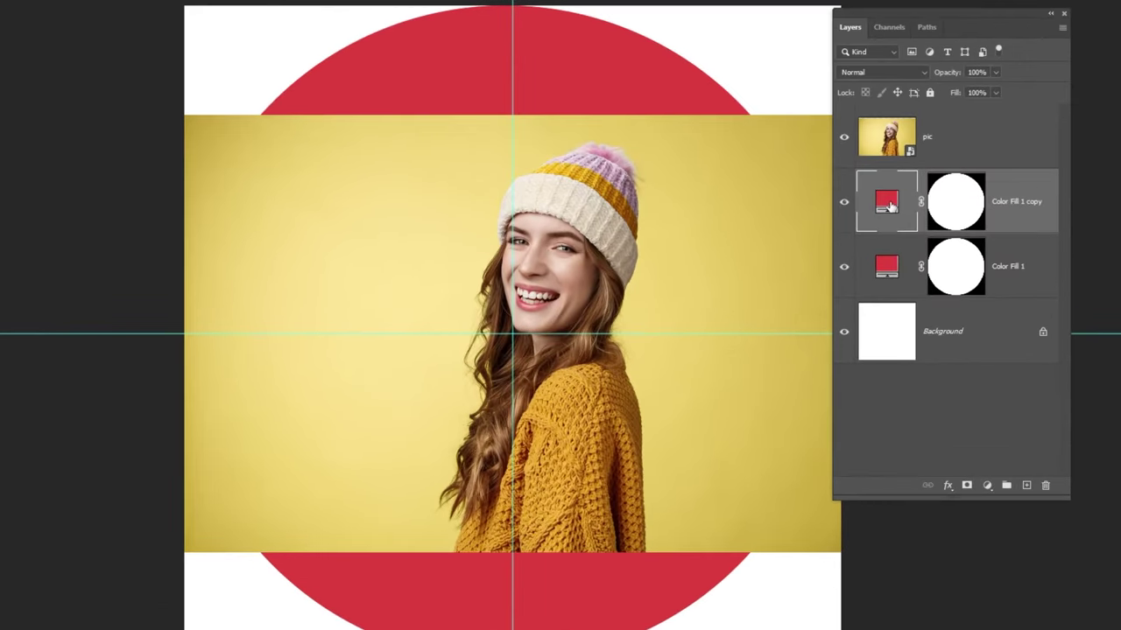
{"action": "double_click", "coordinate": [859, 223]}
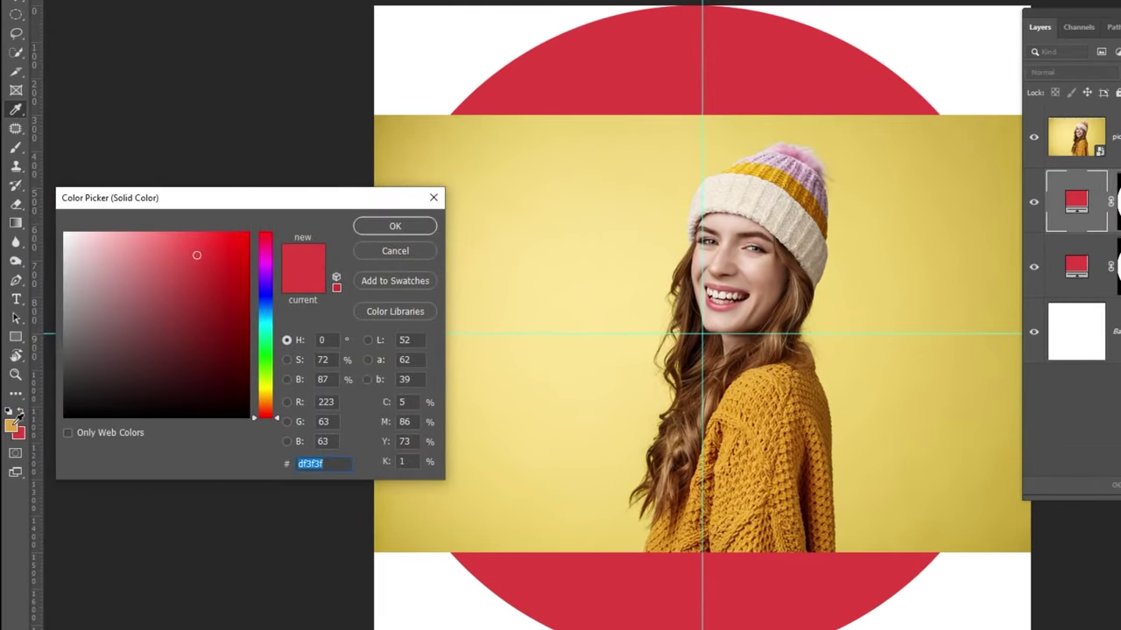
{"action": "left_click", "coordinate": [11, 425]}
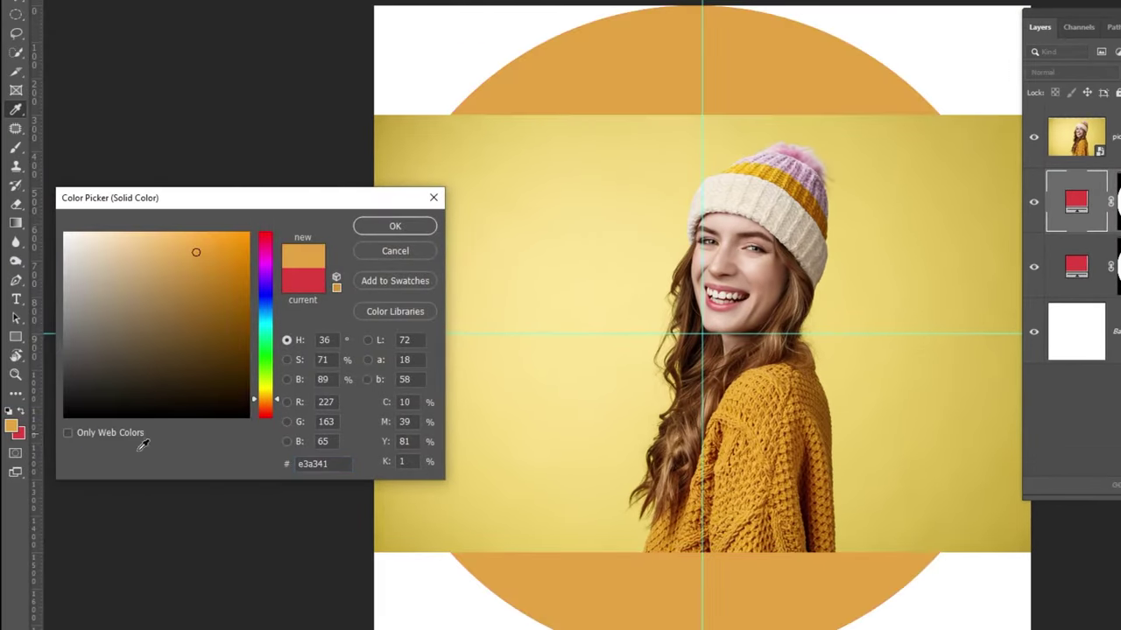
{"action": "left_click", "coordinate": [395, 227]}
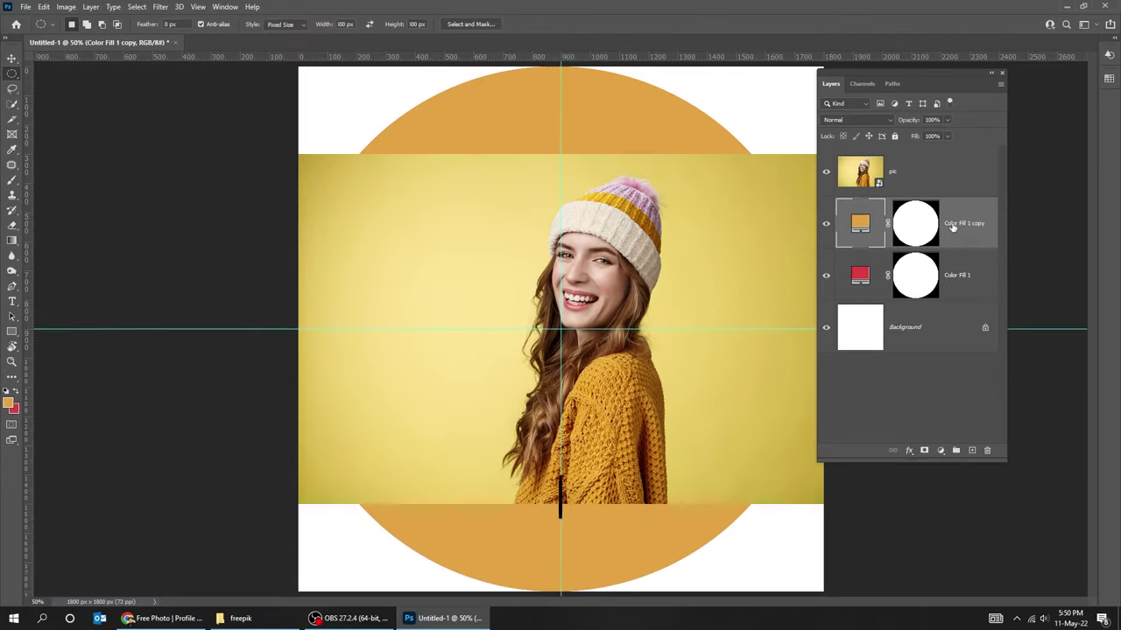
Scale the orange circle copy down to about 79.7% so a red ring shows.
{"action": "key", "text": "ctrl+t"}
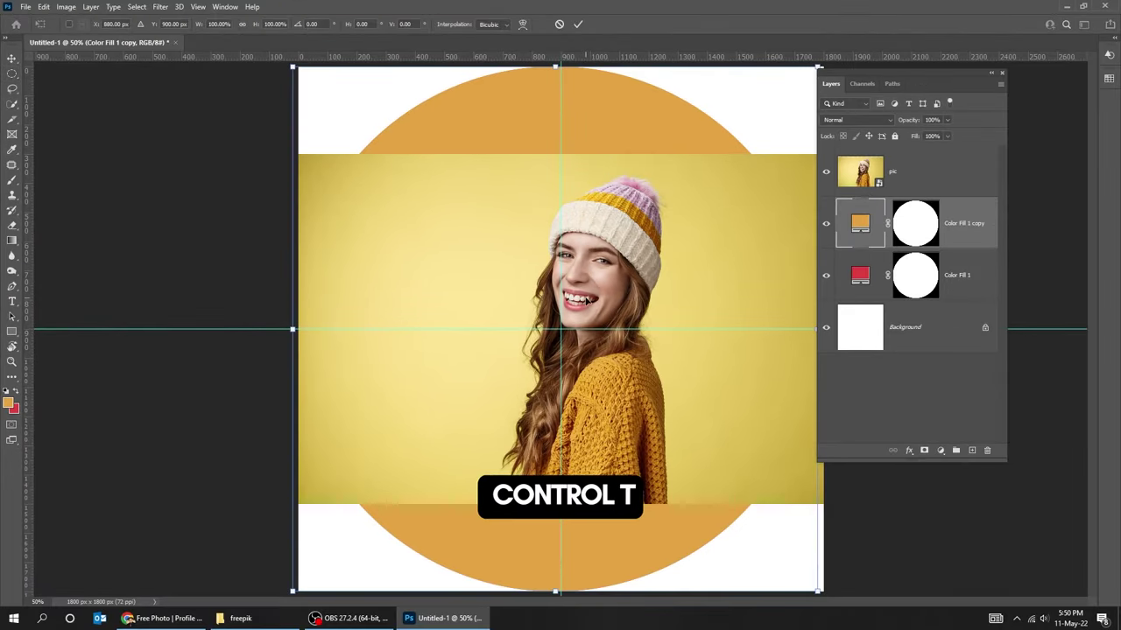
{"action": "key", "text": "ctrl+minus"}
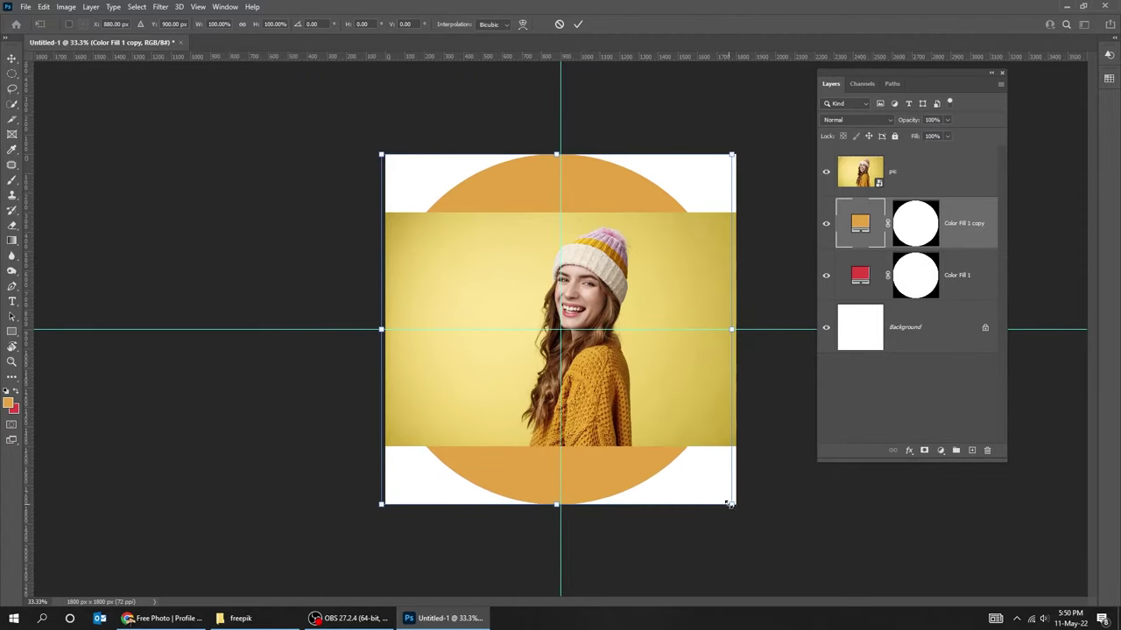
{"action": "left_click_drag", "start_coordinate": [729, 504], "coordinate": [685, 475]}
{"action": "key", "text": "Return"}
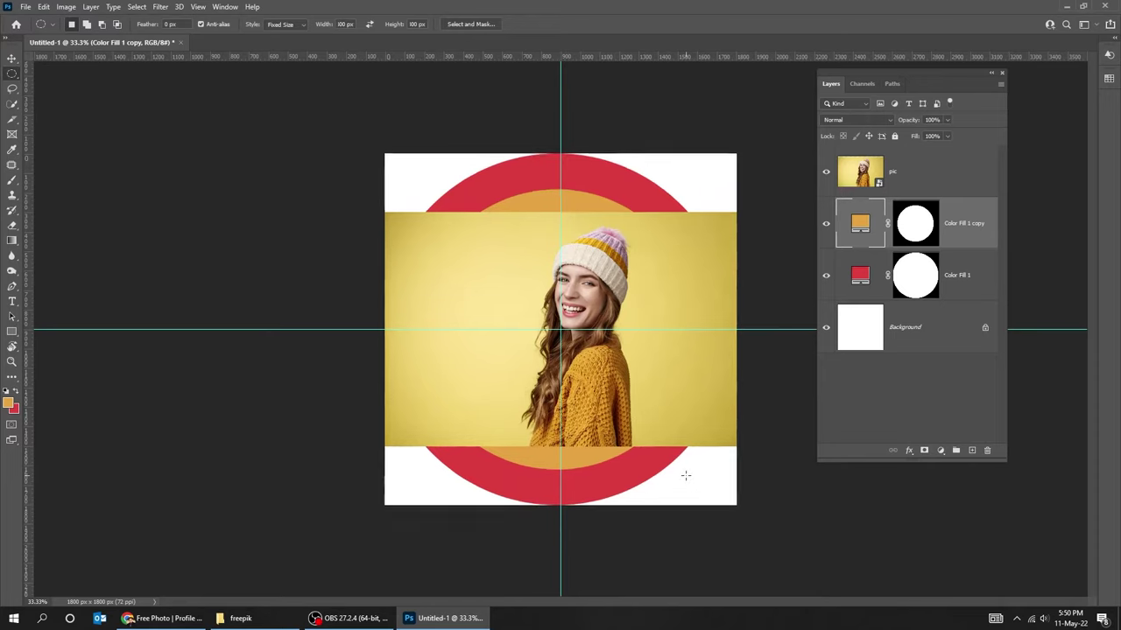
{"action": "key", "text": "ctrl+plus"}
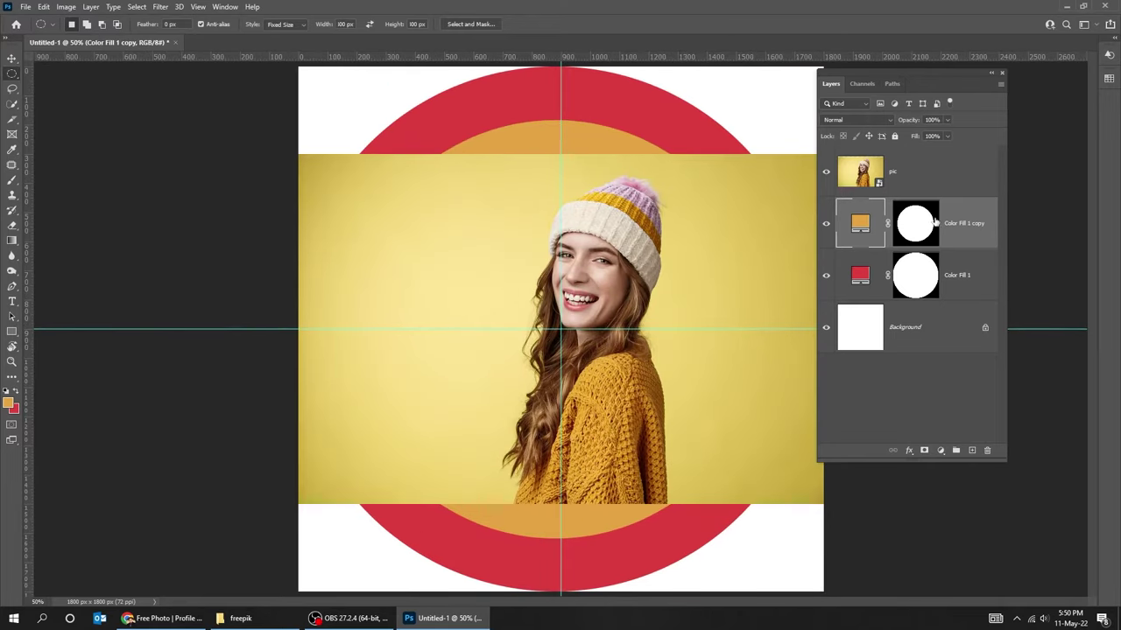
Enlarge the pic photo to cover the canvas, nudge it left, and hide the guides.
{"action": "left_click", "coordinate": [932, 184]}
{"action": "key", "text": "ctrl+minus"}
{"action": "key", "text": "ctrl+t"}
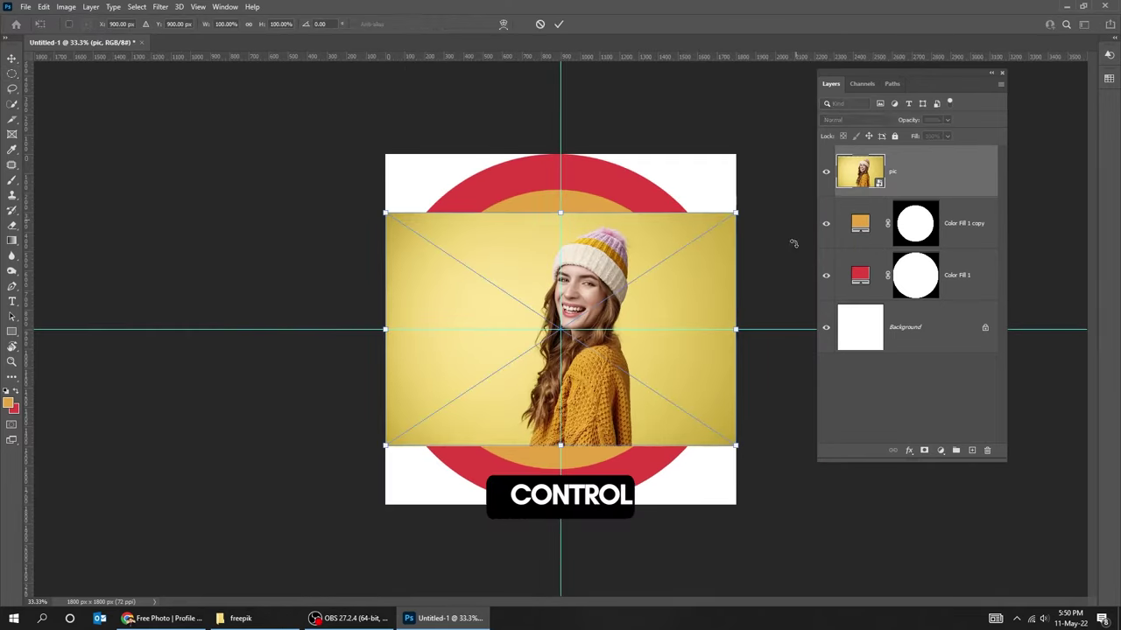
{"action": "left_click_drag", "start_coordinate": [736, 446], "coordinate": [822, 512]}
{"action": "key", "text": "Return"}
{"action": "key", "text": "shift+Left"}
{"action": "key", "text": "shift+Left"}
{"action": "key", "text": "shift+Left"}
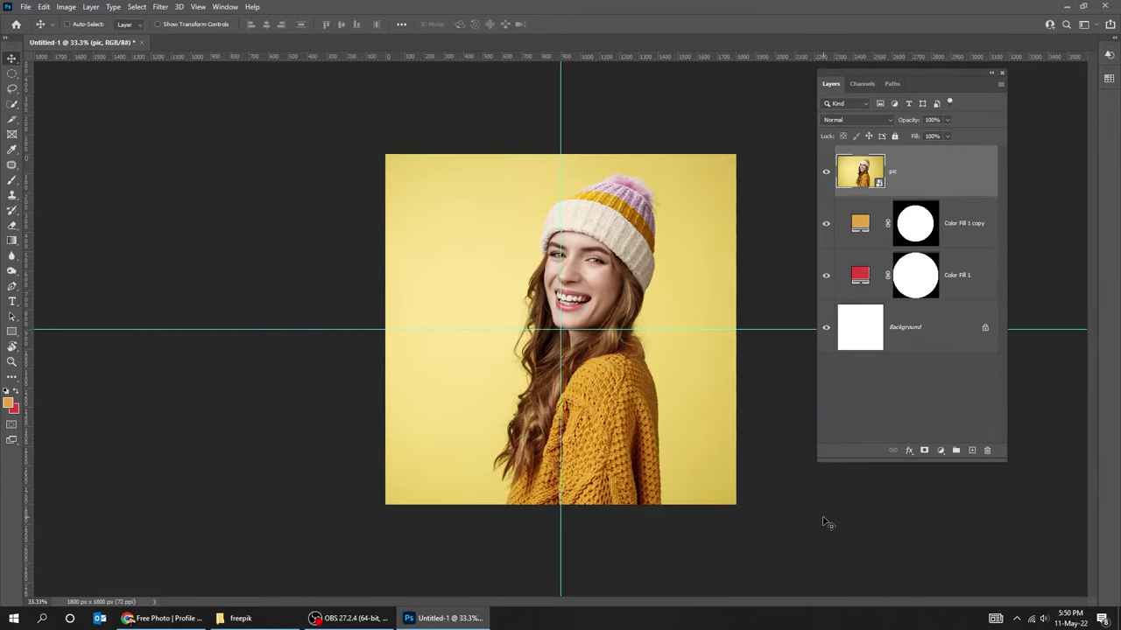
{"action": "key", "text": "ctrl+semicolon"}
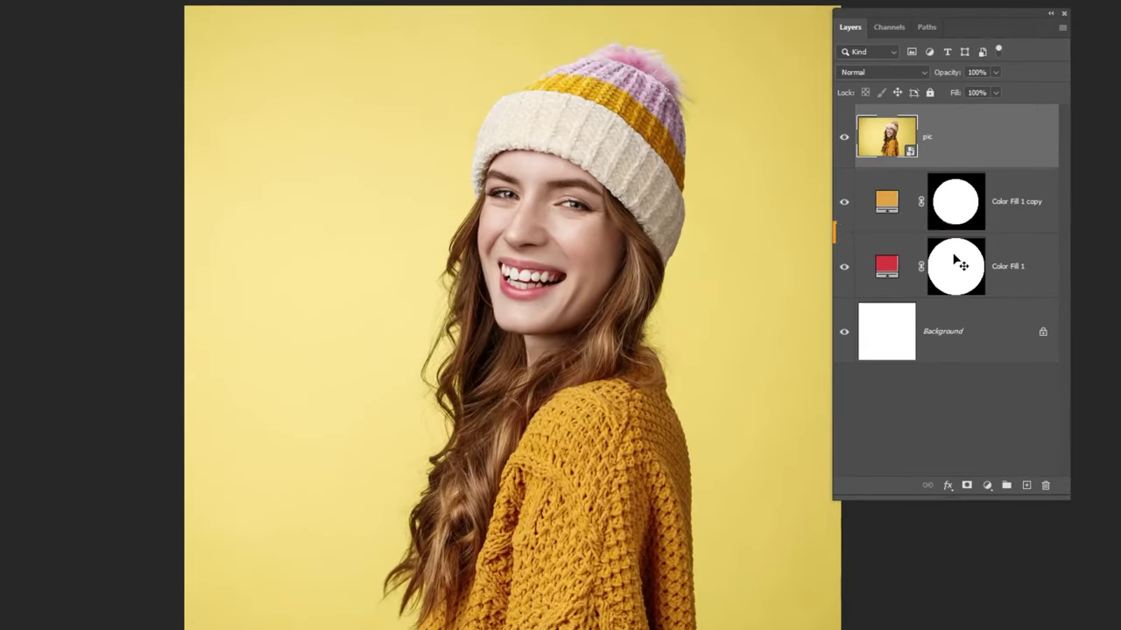
Load the red circle's mask as a selection, create a masked Group 1, and move pic into it.
{"action": "right_click", "coordinate": [954, 266]}
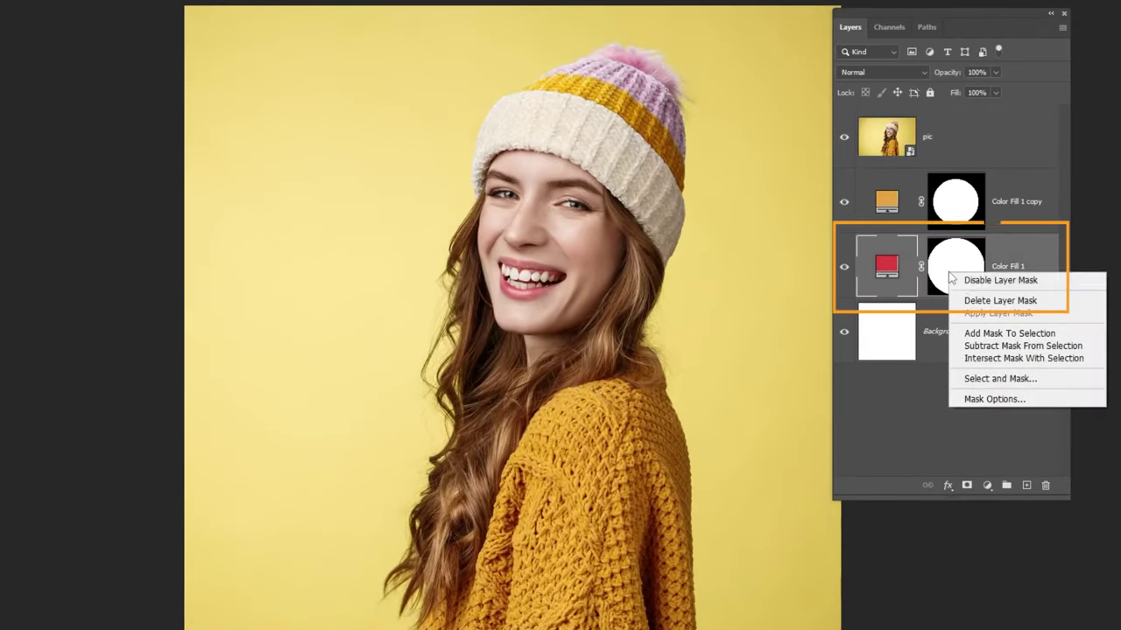
{"action": "left_click", "coordinate": [997, 333]}
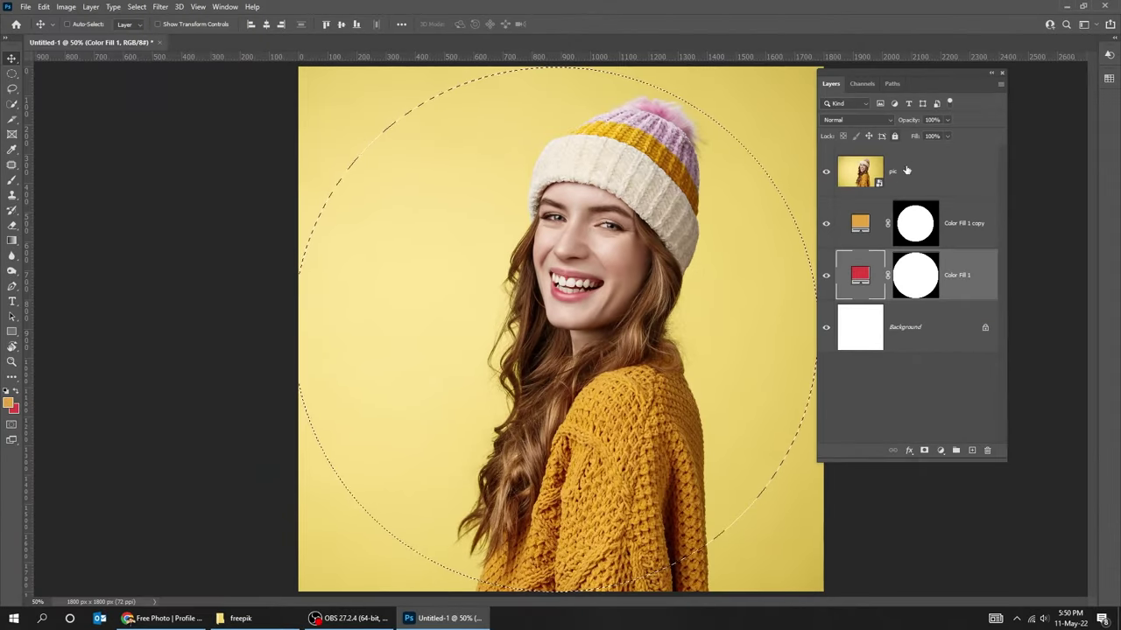
{"action": "left_click", "coordinate": [958, 148]}
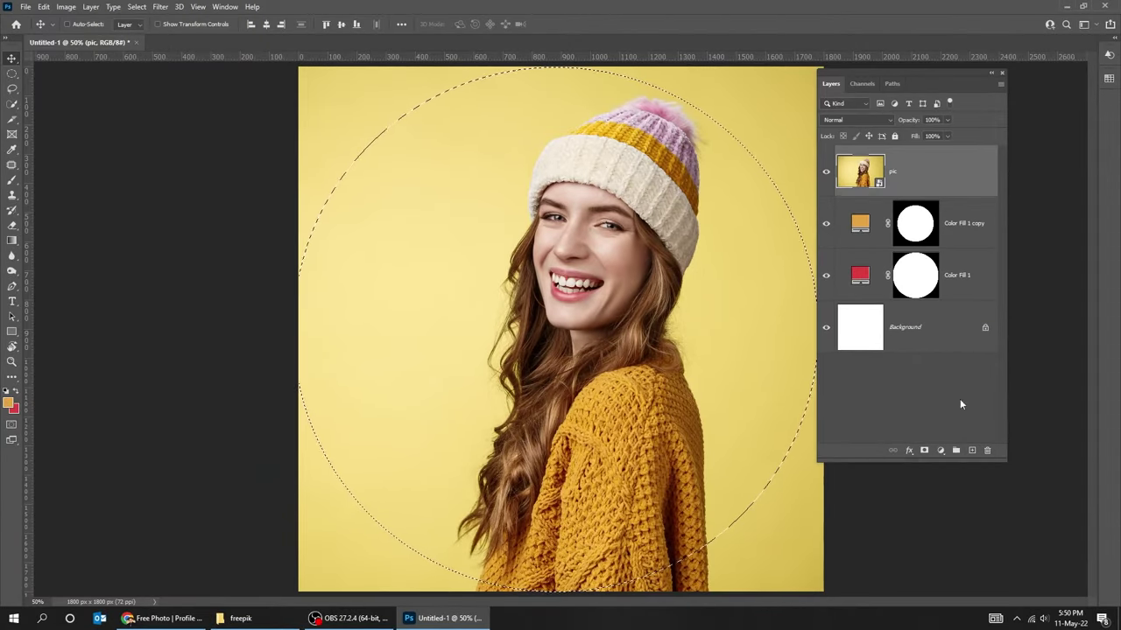
{"action": "left_click", "coordinate": [955, 450]}
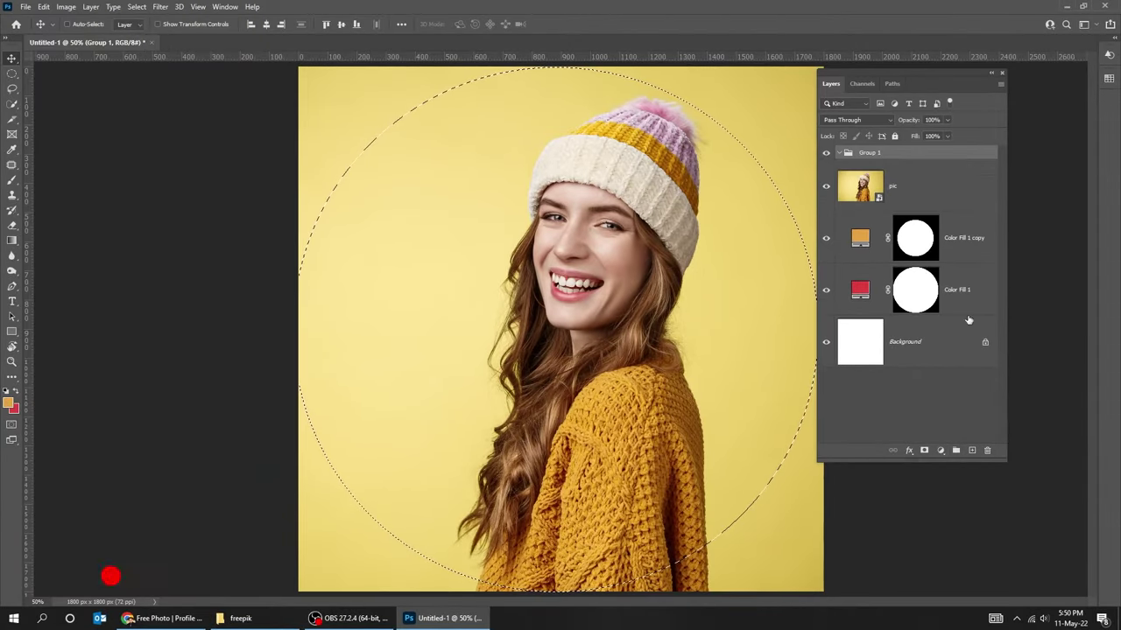
{"action": "left_click", "coordinate": [924, 450]}
{"action": "left_click_drag", "start_coordinate": [915, 229], "coordinate": [916, 224]}
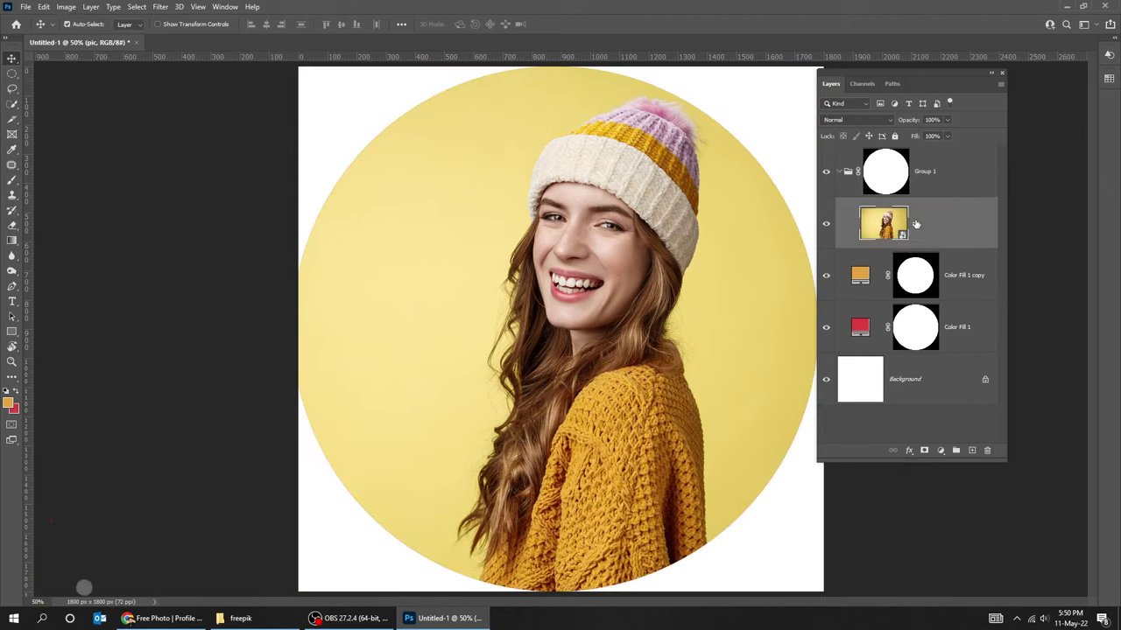
Give Group 1 a yellow colour label, then reselect the pic layer.
{"action": "left_click", "coordinate": [930, 177]}
{"action": "right_click", "coordinate": [924, 178]}
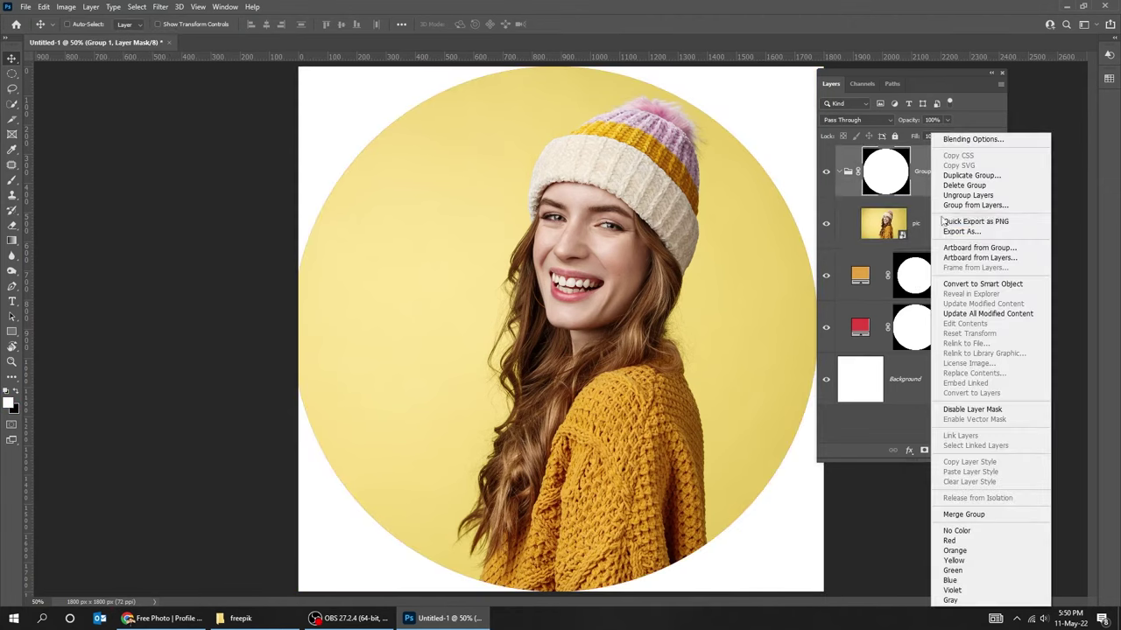
{"action": "left_click", "coordinate": [971, 559]}
{"action": "left_click", "coordinate": [942, 217]}
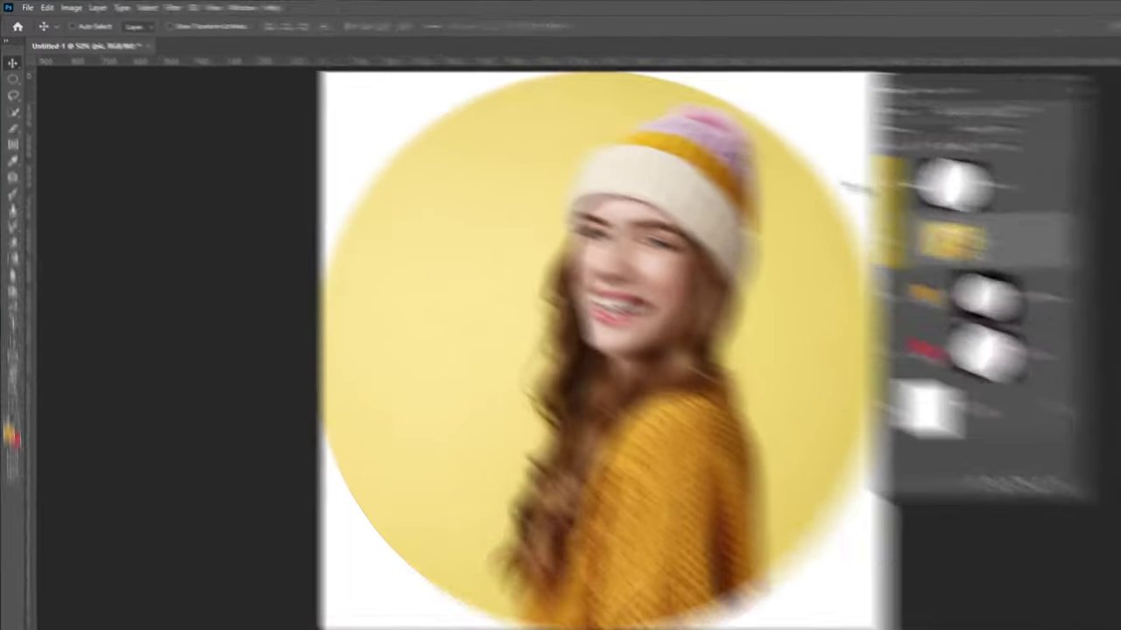
Mask the pic layer with Select > Subject to remove the yellow backdrop, then shift her slightly left.
{"action": "left_click", "coordinate": [198, 11]}
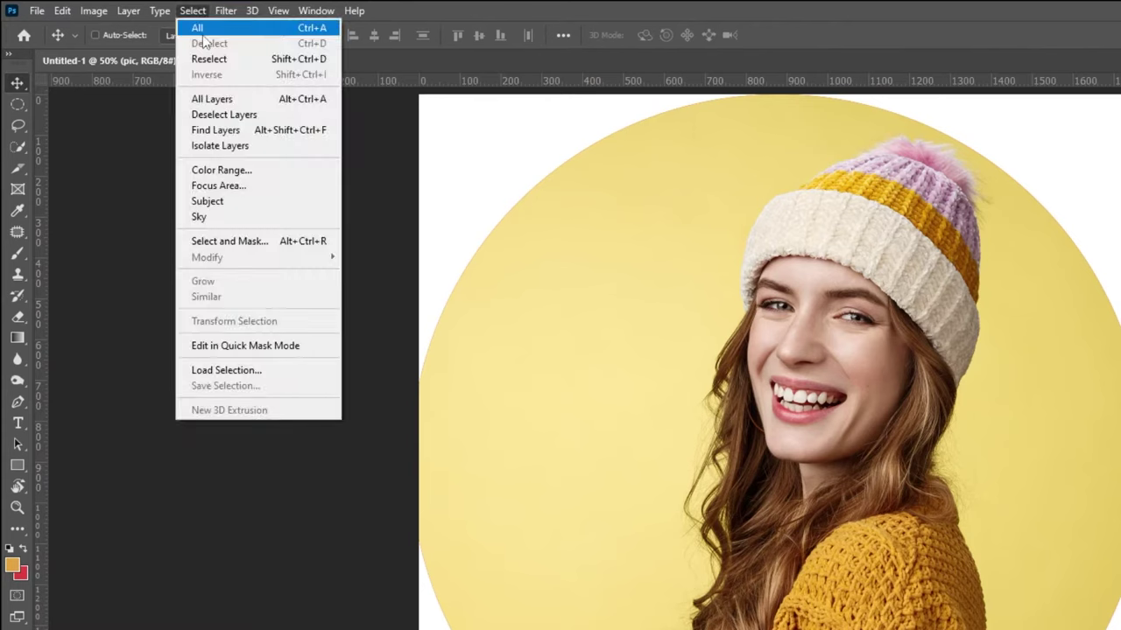
{"action": "left_click", "coordinate": [207, 201]}
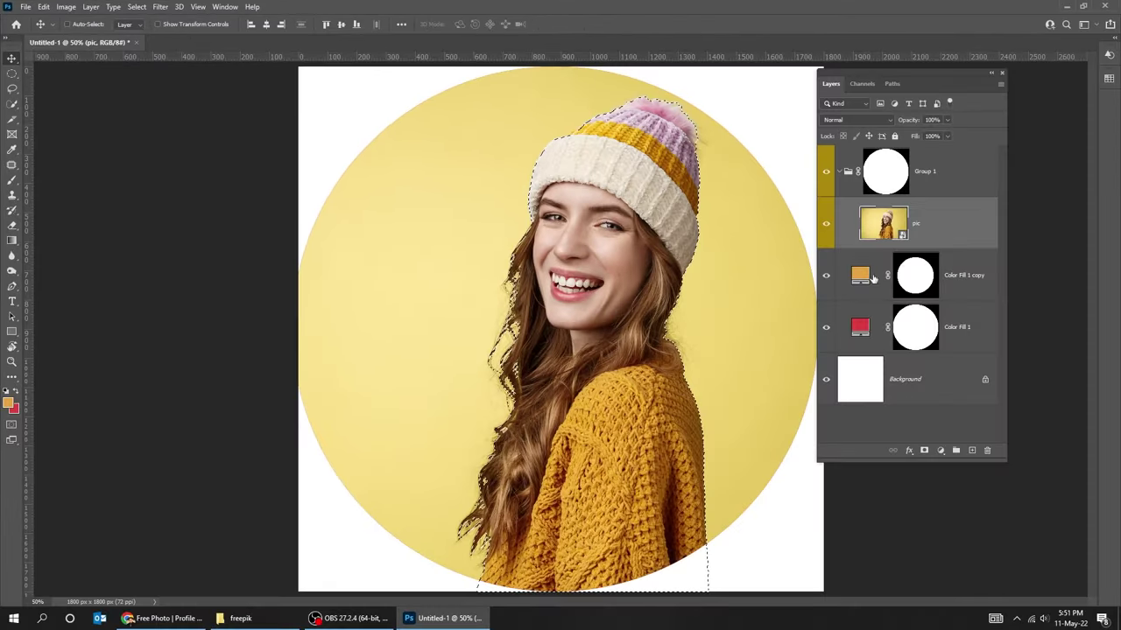
{"action": "left_click", "coordinate": [924, 450]}
{"action": "left_click_drag", "start_coordinate": [604, 362], "coordinate": [581, 376]}
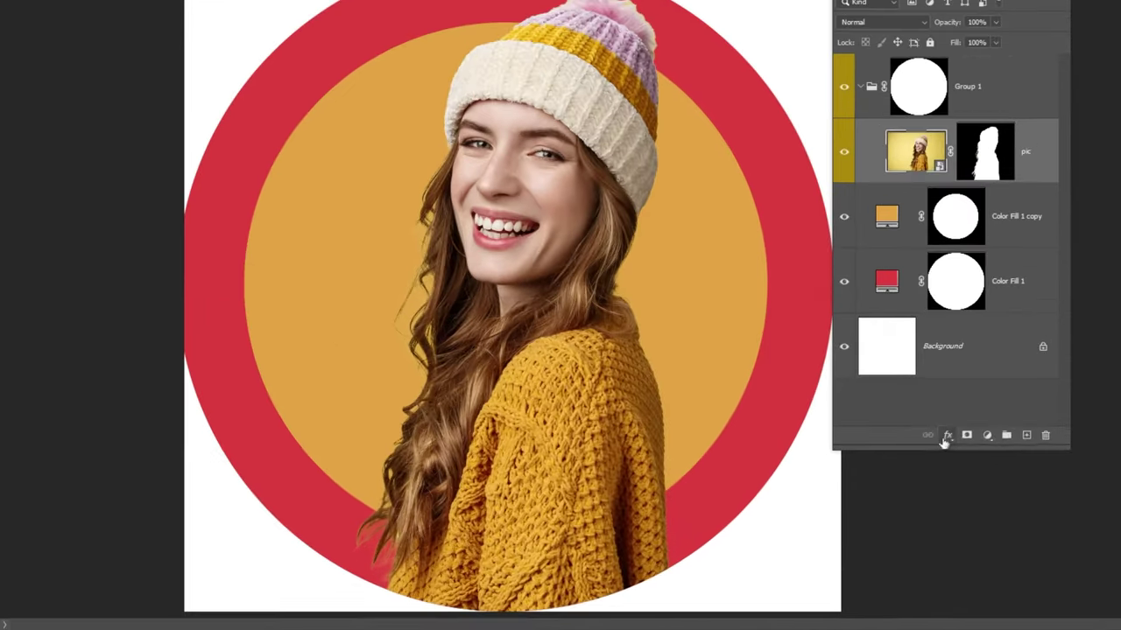
Add a drop shadow to the woman: 66% opacity, 180° angle, 65 px distance, size 79.
{"action": "left_click", "coordinate": [909, 450]}
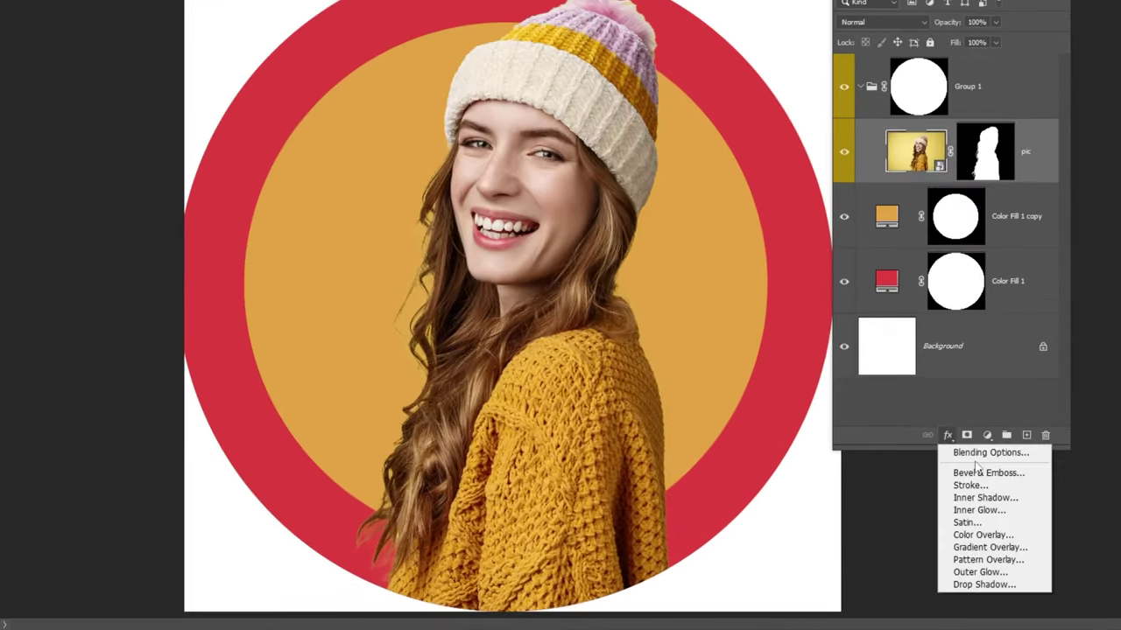
{"action": "left_click", "coordinate": [988, 584]}
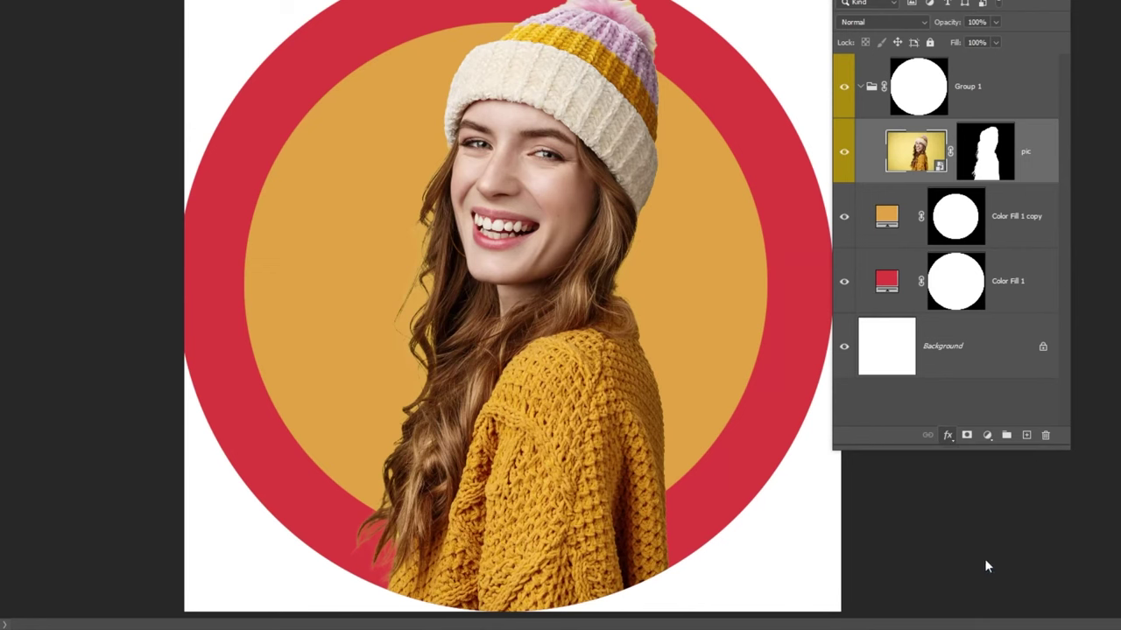
{"action": "left_click_drag", "start_coordinate": [607, 213], "coordinate": [421, 205]}
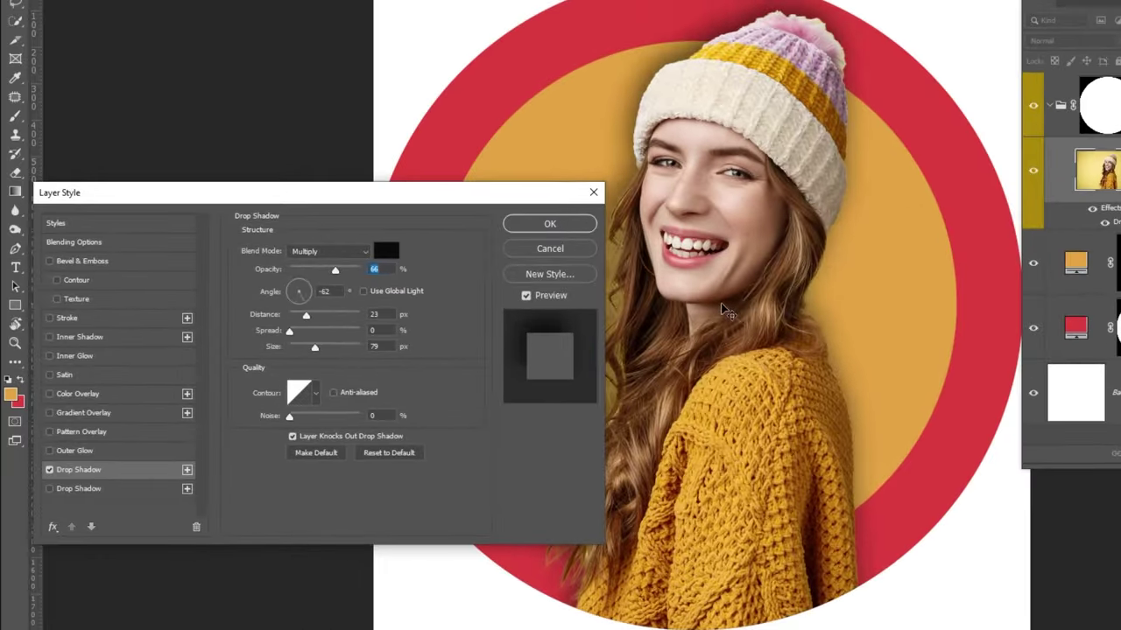
{"action": "left_click_drag", "start_coordinate": [721, 303], "coordinate": [744, 311]}
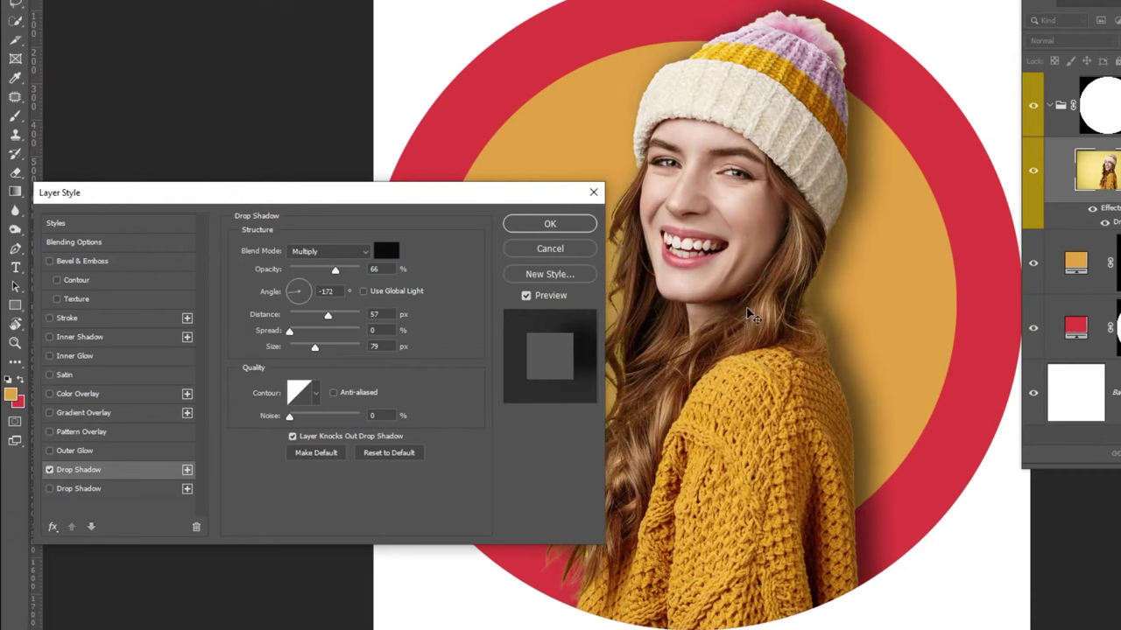
{"action": "left_click_drag", "start_coordinate": [337, 274], "coordinate": [331, 274]}
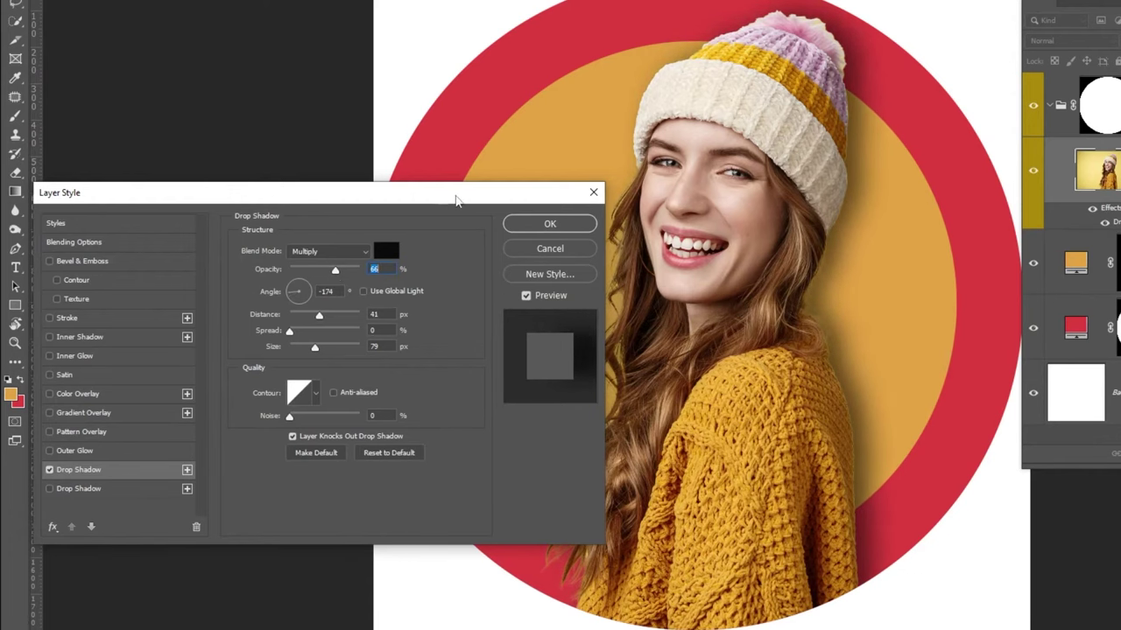
{"action": "left_click_drag", "start_coordinate": [455, 200], "coordinate": [425, 164]}
{"action": "left_click_drag", "start_coordinate": [816, 354], "coordinate": [823, 356]}
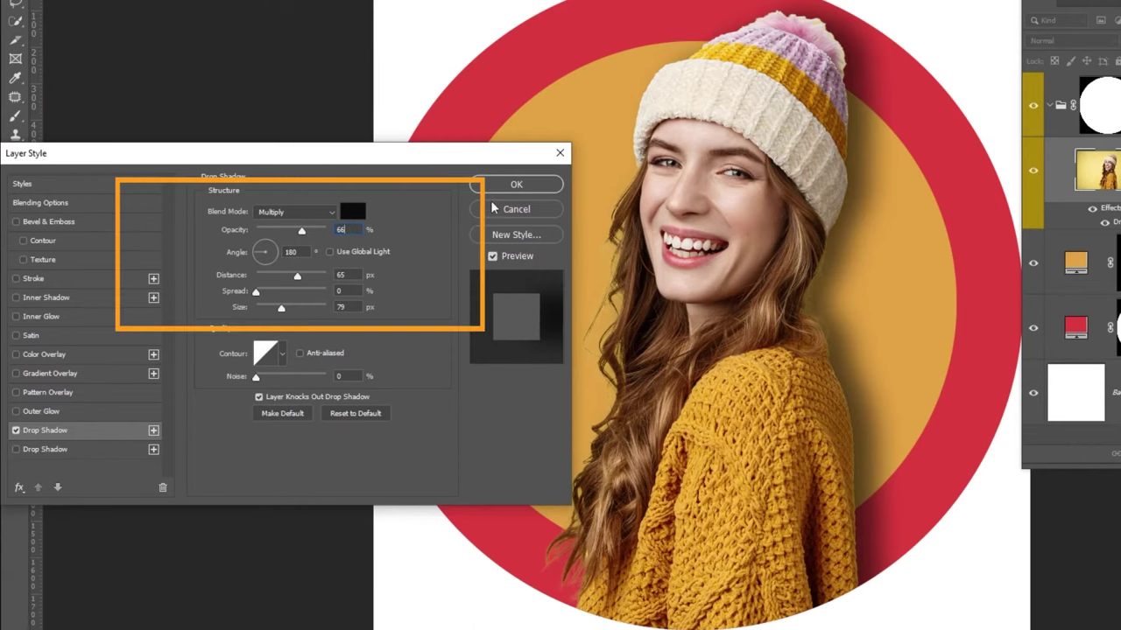
{"action": "left_click", "coordinate": [516, 184]}
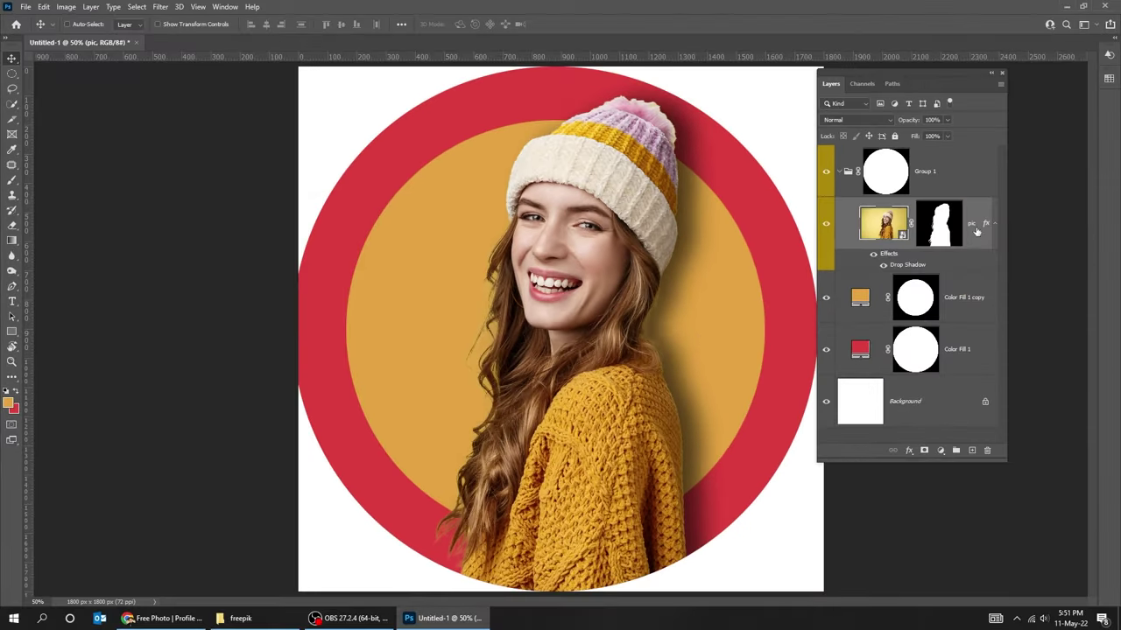
{"action": "left_click", "coordinate": [992, 224]}
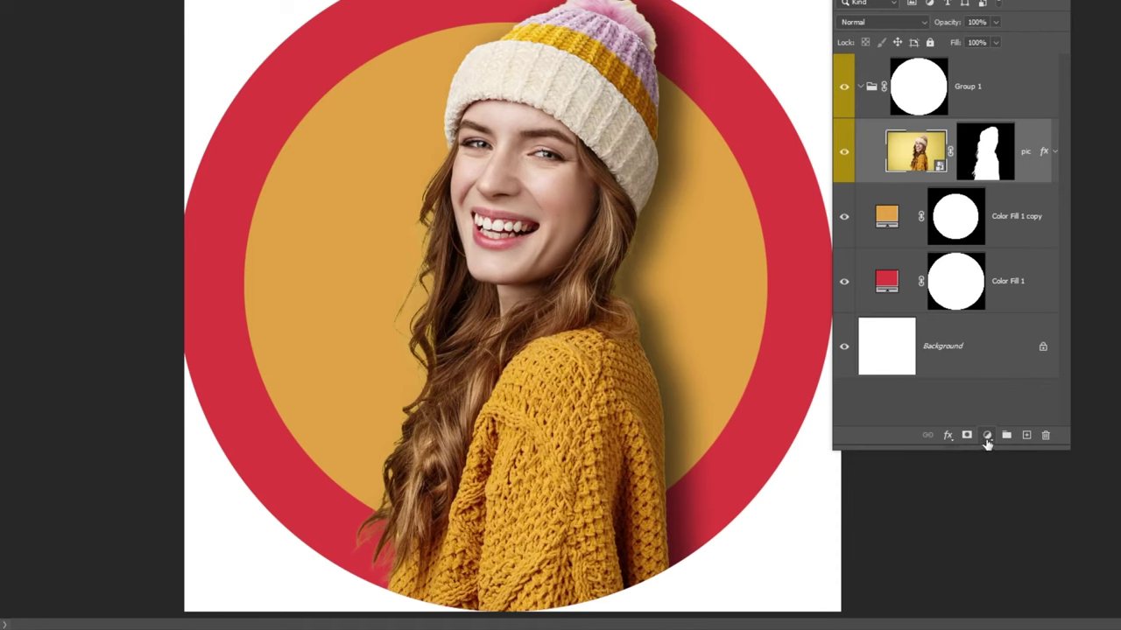
Add a Hue/Saturation adjustment with Saturation +100, clipped to the pic layer.
{"action": "left_click", "coordinate": [986, 439]}
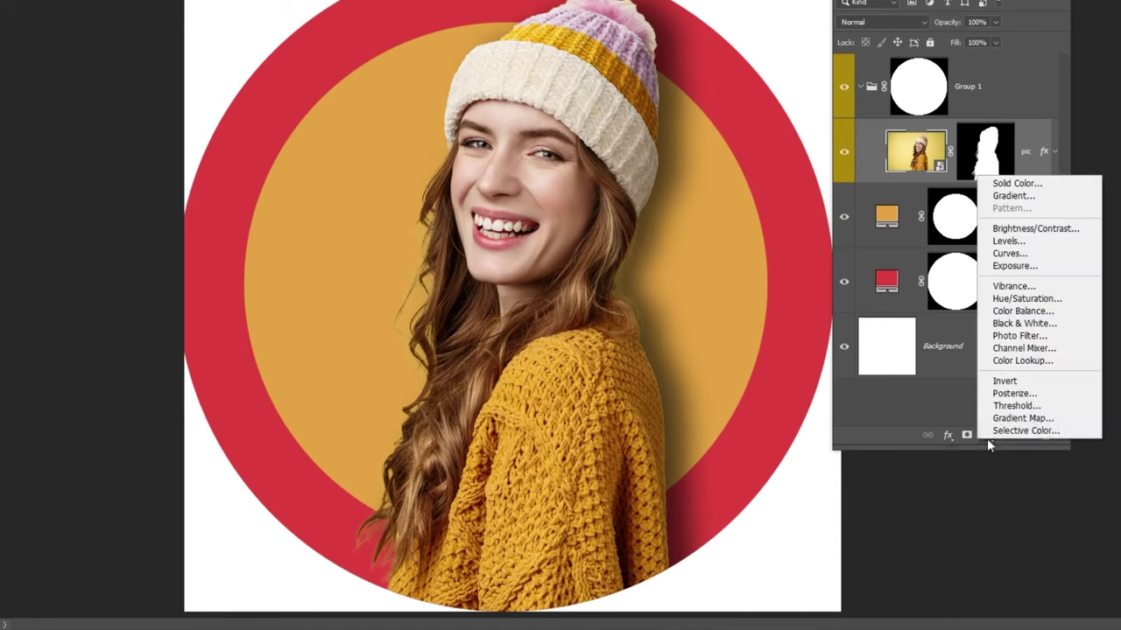
{"action": "left_click", "coordinate": [1020, 300]}
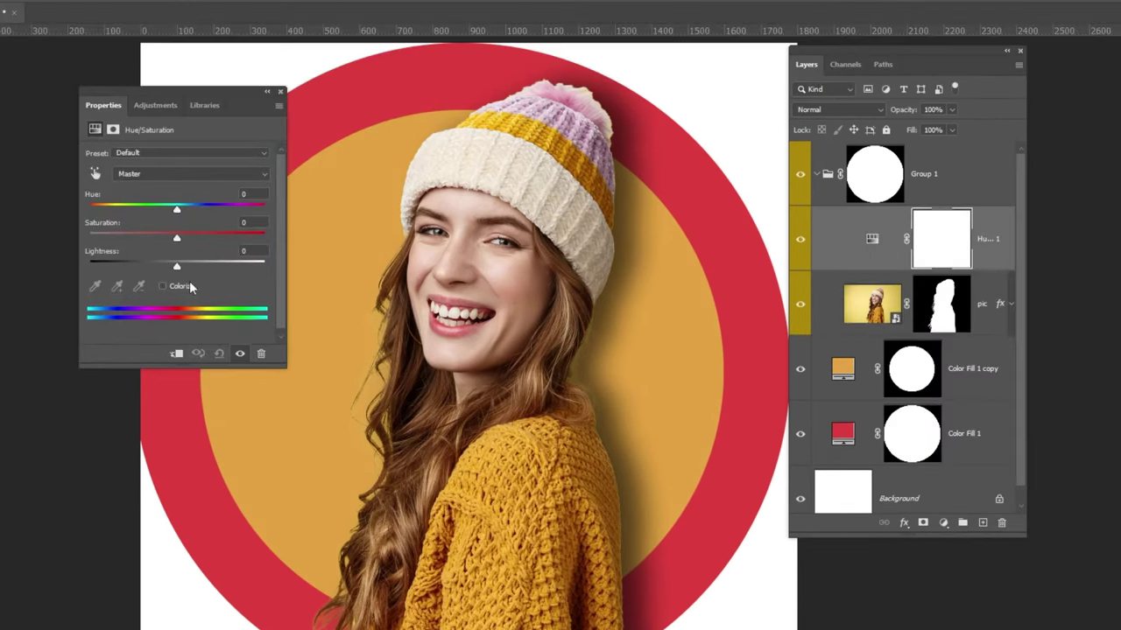
{"action": "left_click_drag", "start_coordinate": [176, 237], "coordinate": [289, 237]}
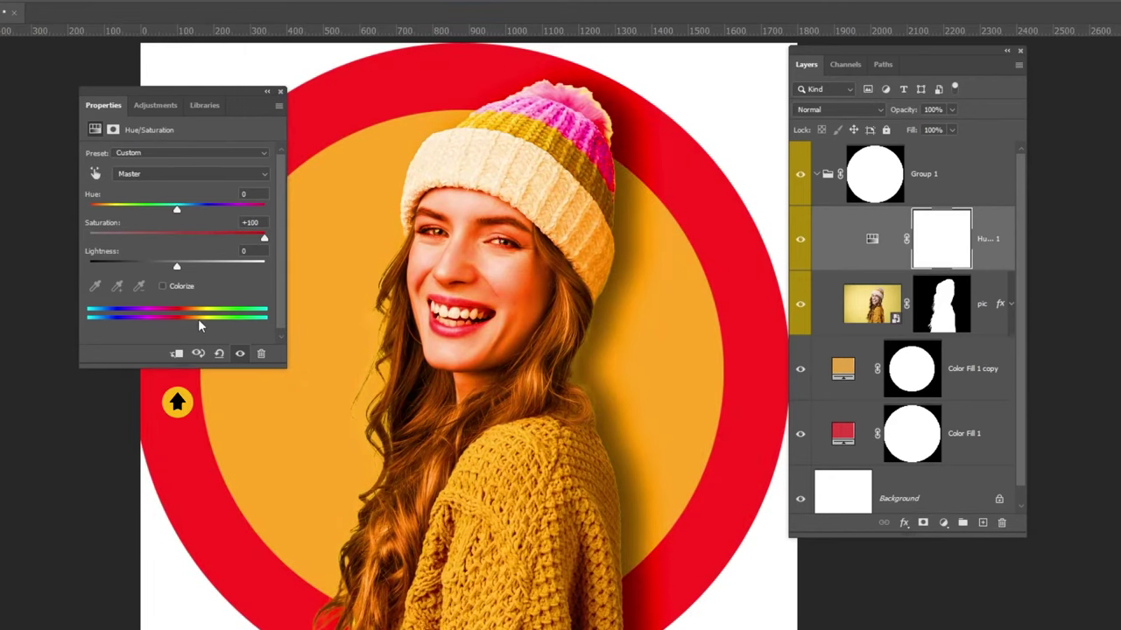
{"action": "left_click", "coordinate": [176, 354]}
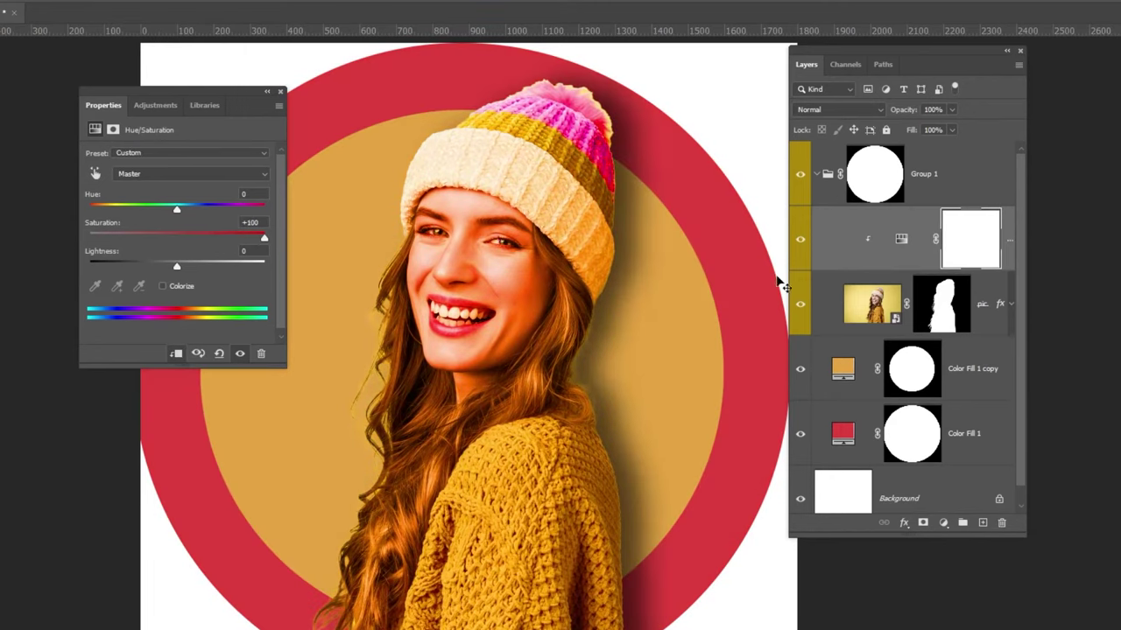
{"action": "left_click", "coordinate": [280, 92]}
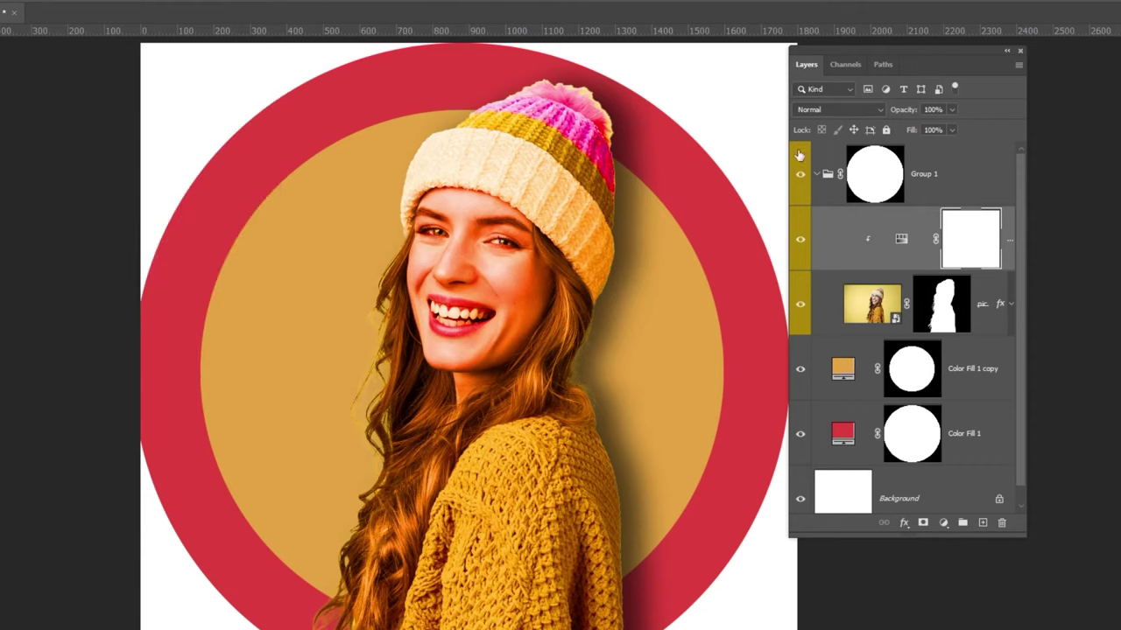
Blend the adjustment as Color Burn at 8% fill, compare it on and off, then duplicate it.
{"action": "left_click", "coordinate": [831, 111]}
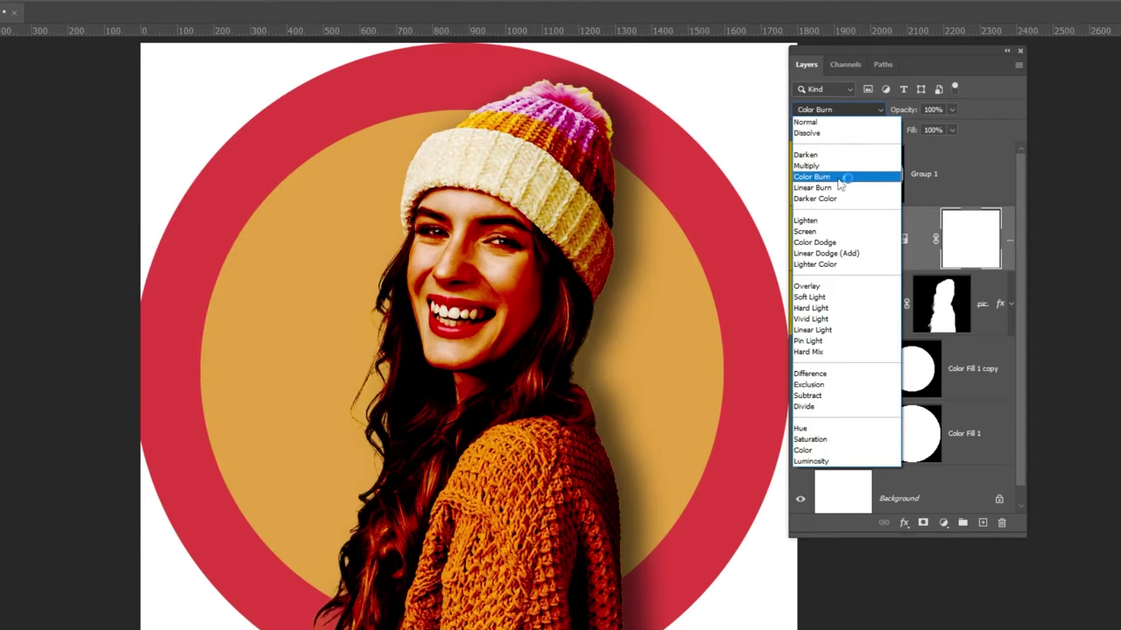
{"action": "left_click", "coordinate": [838, 181]}
{"action": "left_click", "coordinate": [952, 129]}
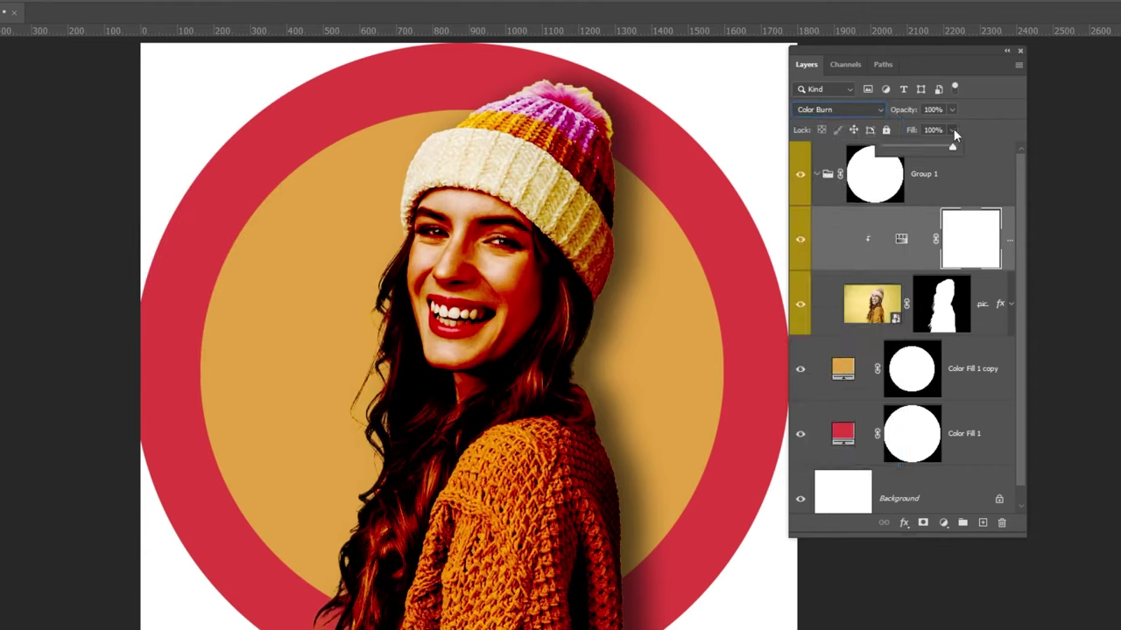
{"action": "left_click_drag", "start_coordinate": [954, 147], "coordinate": [891, 150]}
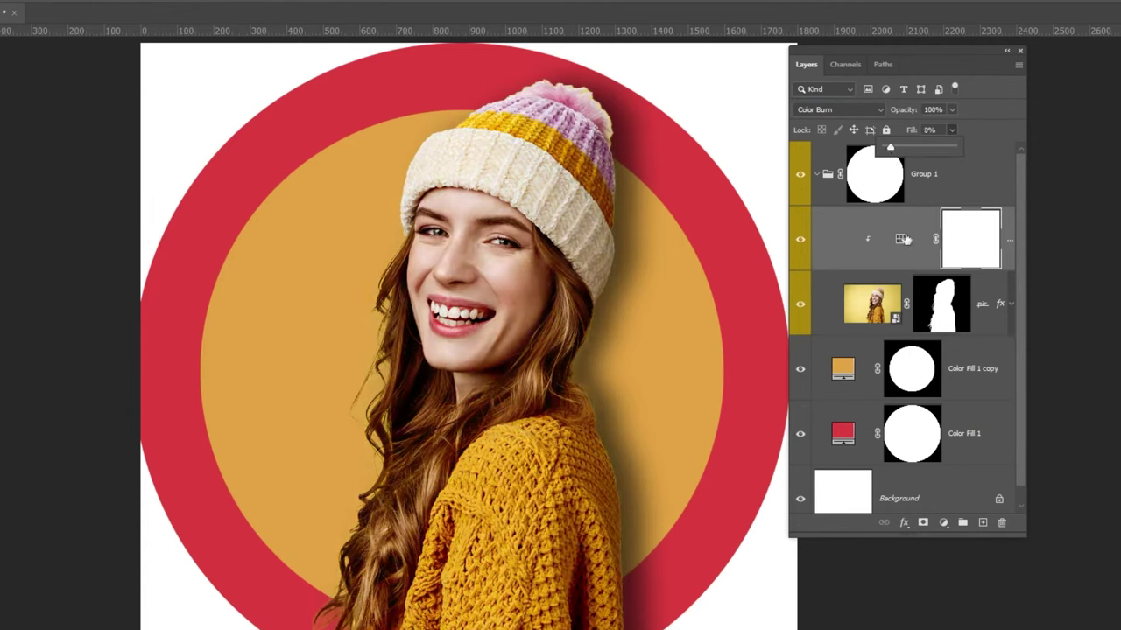
{"action": "left_click", "coordinate": [800, 241]}
{"action": "left_click", "coordinate": [799, 240]}
{"action": "left_click_drag", "start_coordinate": [1023, 539], "coordinate": [1073, 496]}
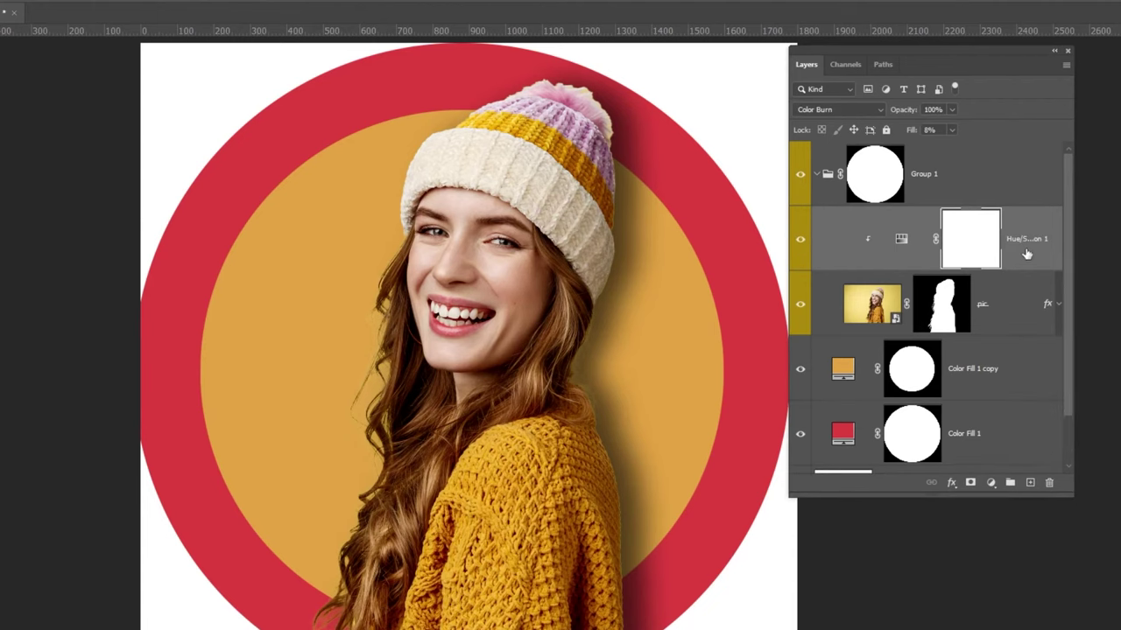
{"action": "left_click_drag", "start_coordinate": [1027, 254], "coordinate": [1028, 481]}
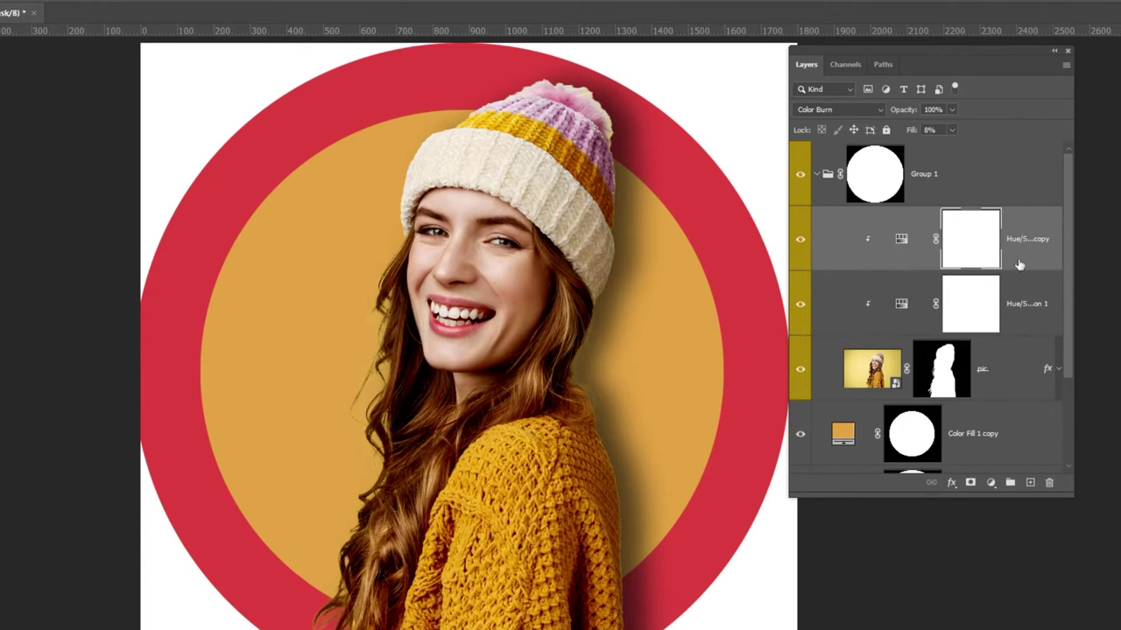
Set the copied Hue/Saturation layer to Color Dodge and compare it, leaving both adjustments visible.
{"action": "left_click", "coordinate": [841, 107]}
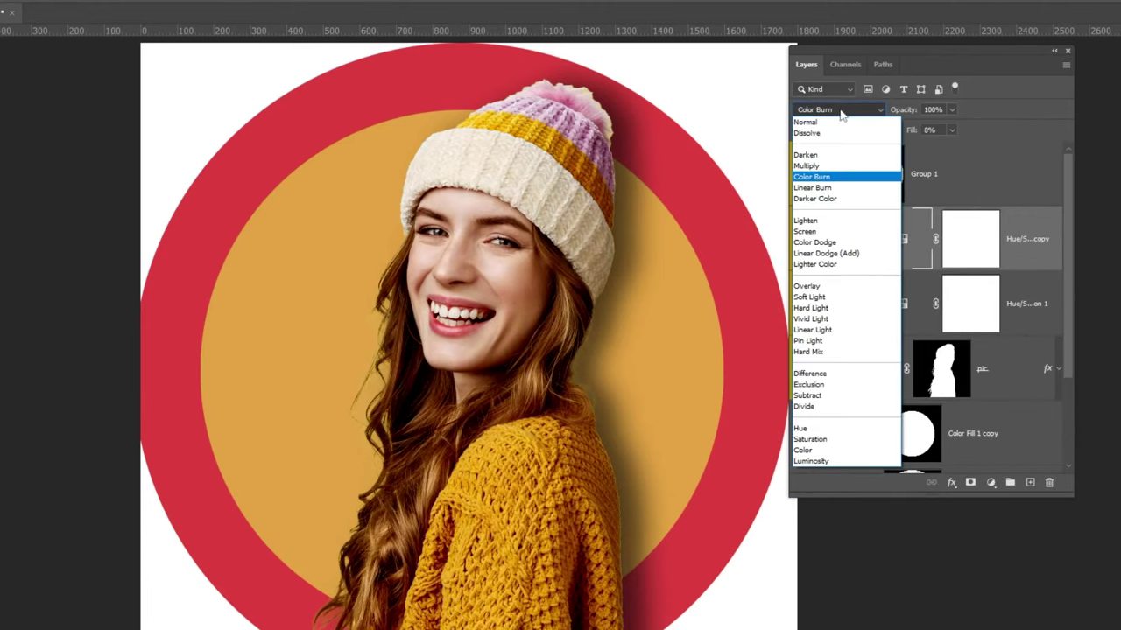
{"action": "left_click", "coordinate": [831, 244]}
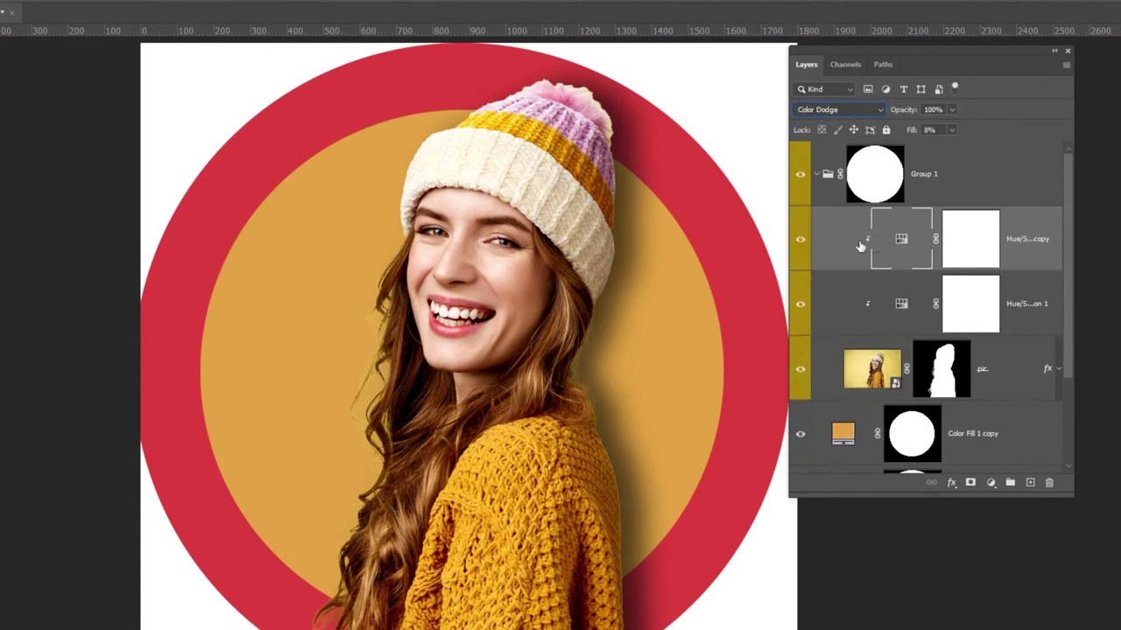
{"action": "left_click", "coordinate": [801, 243]}
{"action": "left_click", "coordinate": [801, 242]}
{"action": "left_click", "coordinate": [801, 303]}
{"action": "left_click", "coordinate": [802, 256]}
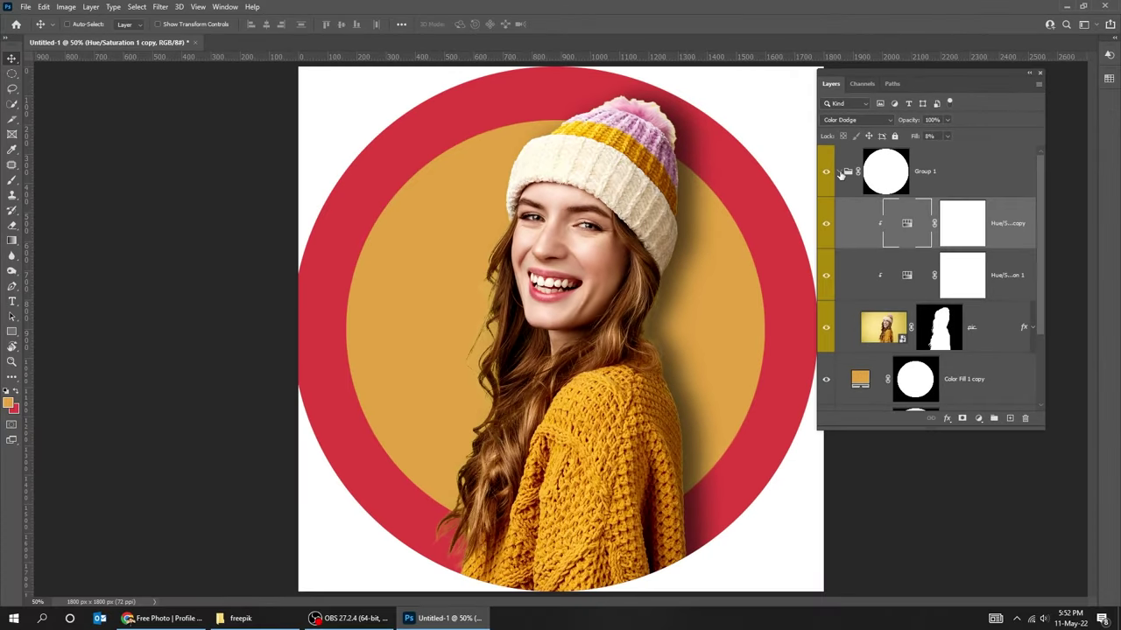
Collapse Group 1 and add an empty layer above the orange circle (Color Fill 1 copy).
{"action": "left_click", "coordinate": [818, 173]}
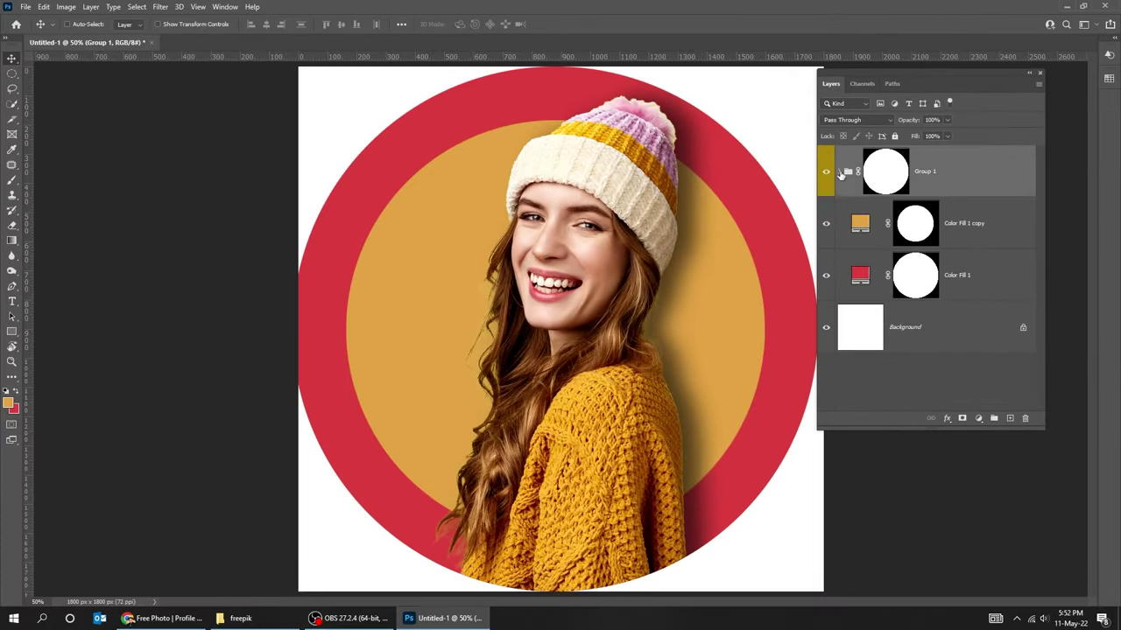
{"action": "left_click", "coordinate": [976, 242]}
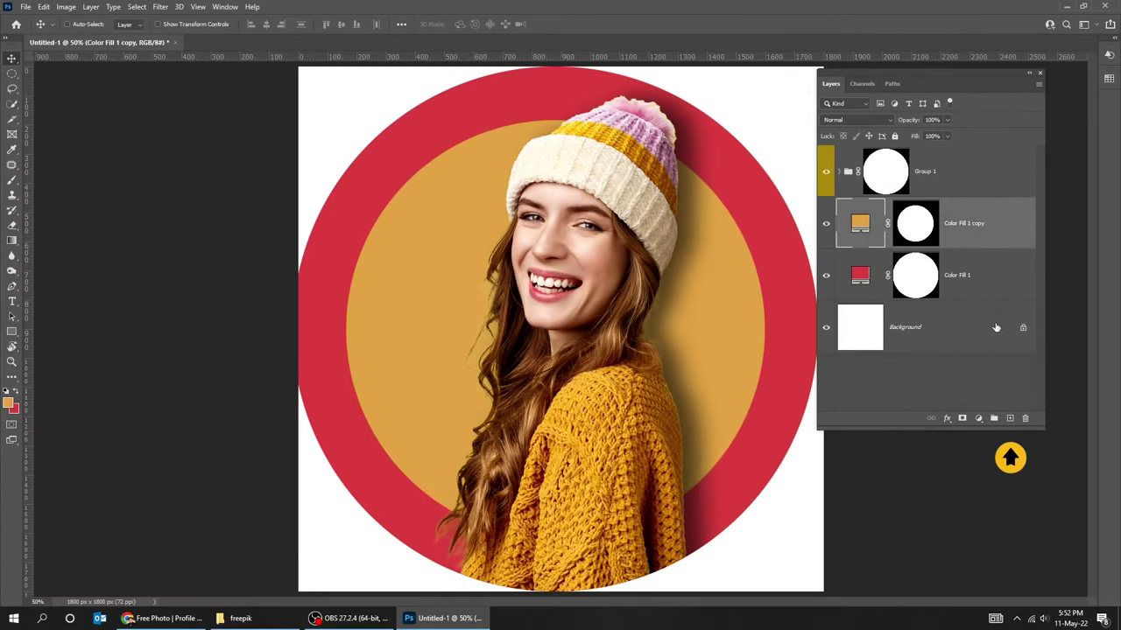
{"action": "left_click", "coordinate": [1010, 418]}
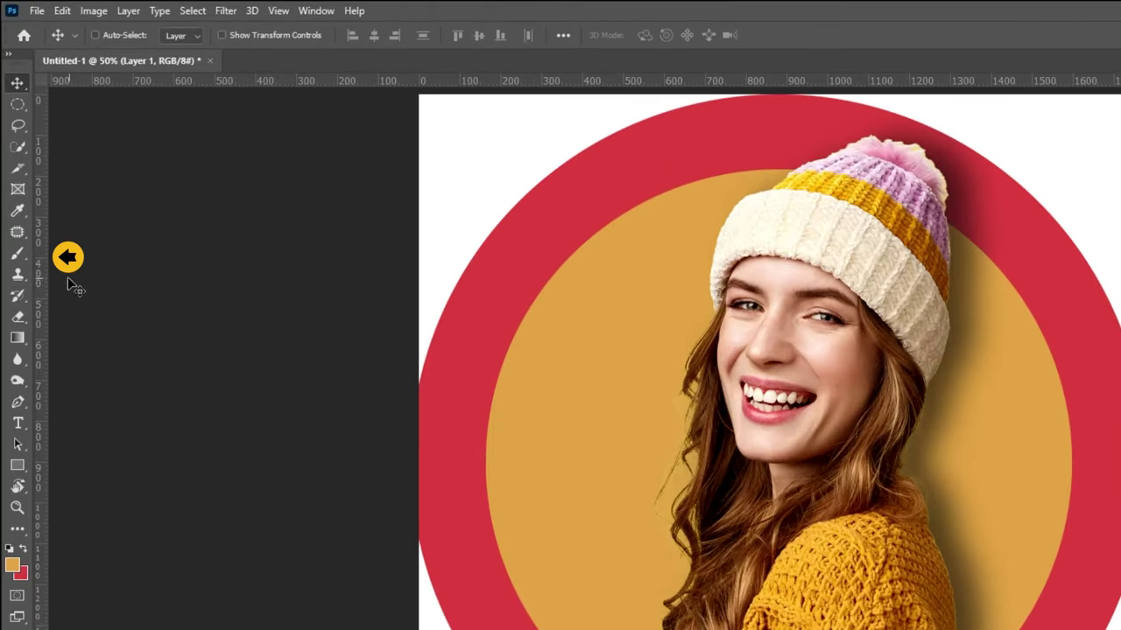
Paint a soft white glow behind the woman with a 40% opacity brush.
{"action": "key", "text": "b"}
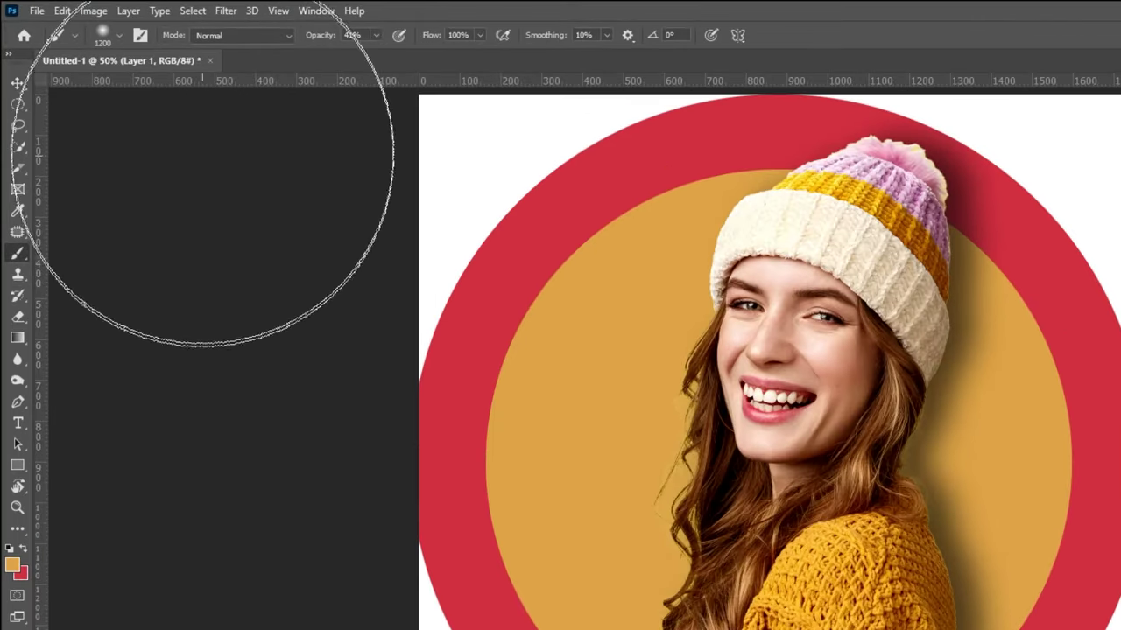
{"action": "left_click", "coordinate": [114, 38]}
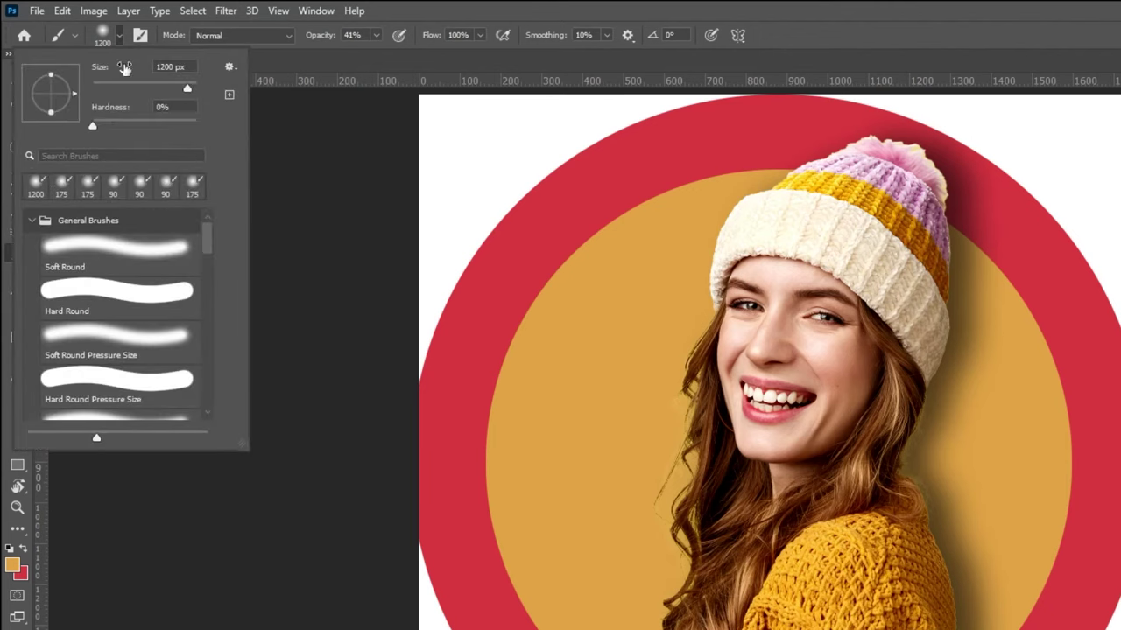
{"action": "left_click", "coordinate": [117, 36]}
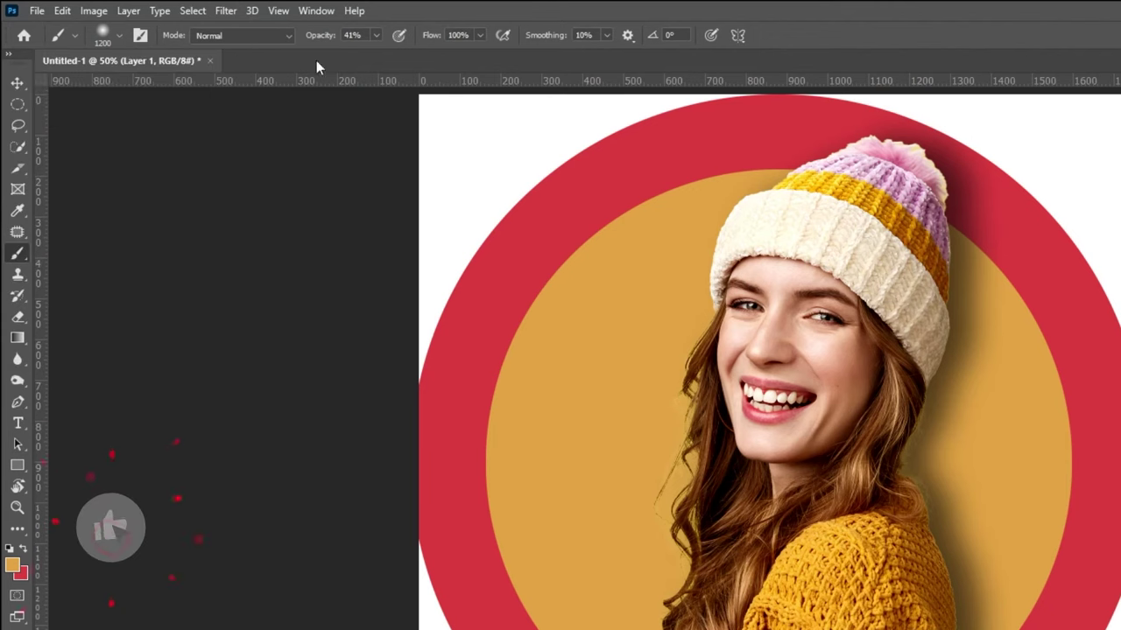
{"action": "left_click", "coordinate": [353, 36]}
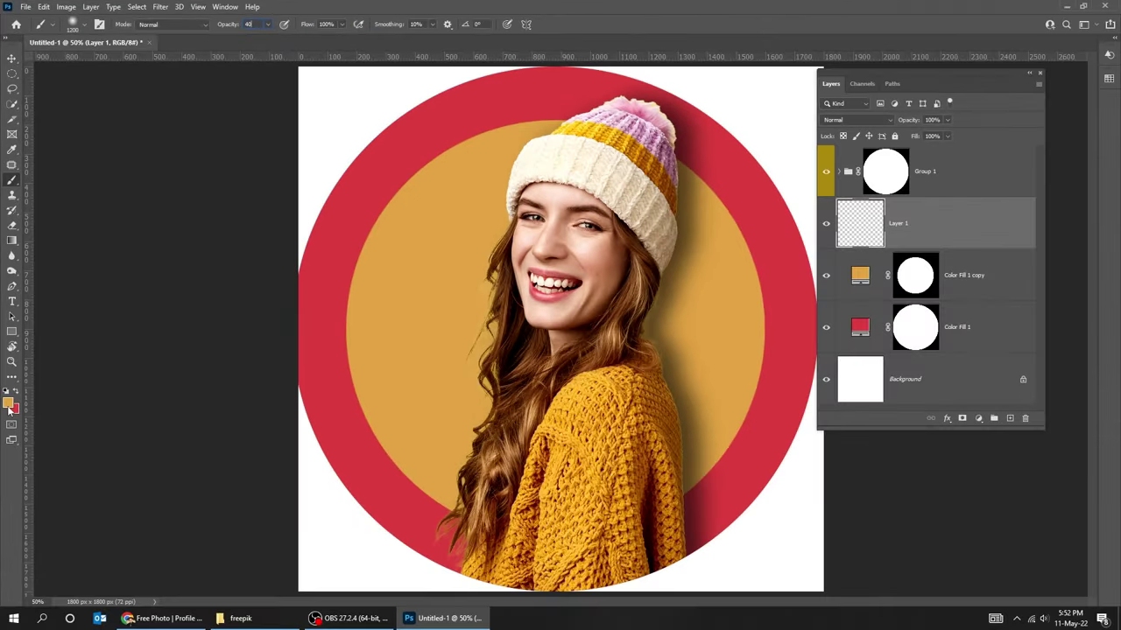
{"action": "left_click", "coordinate": [12, 566]}
{"action": "left_click_drag", "start_coordinate": [59, 283], "coordinate": [41, 239]}
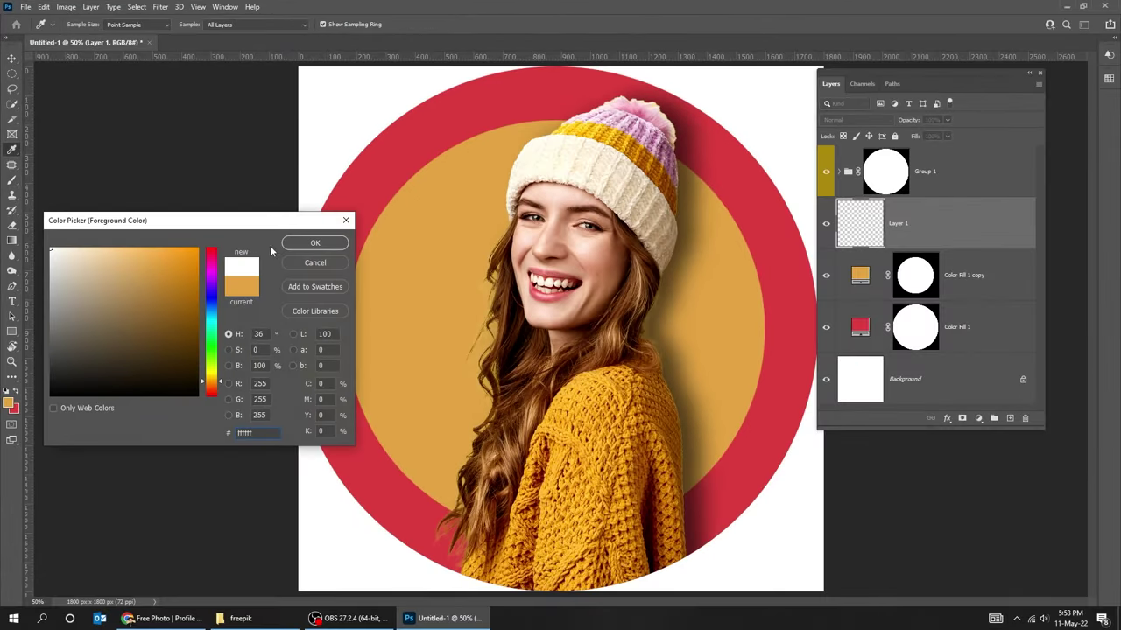
{"action": "left_click", "coordinate": [297, 243]}
{"action": "key", "text": "b"}
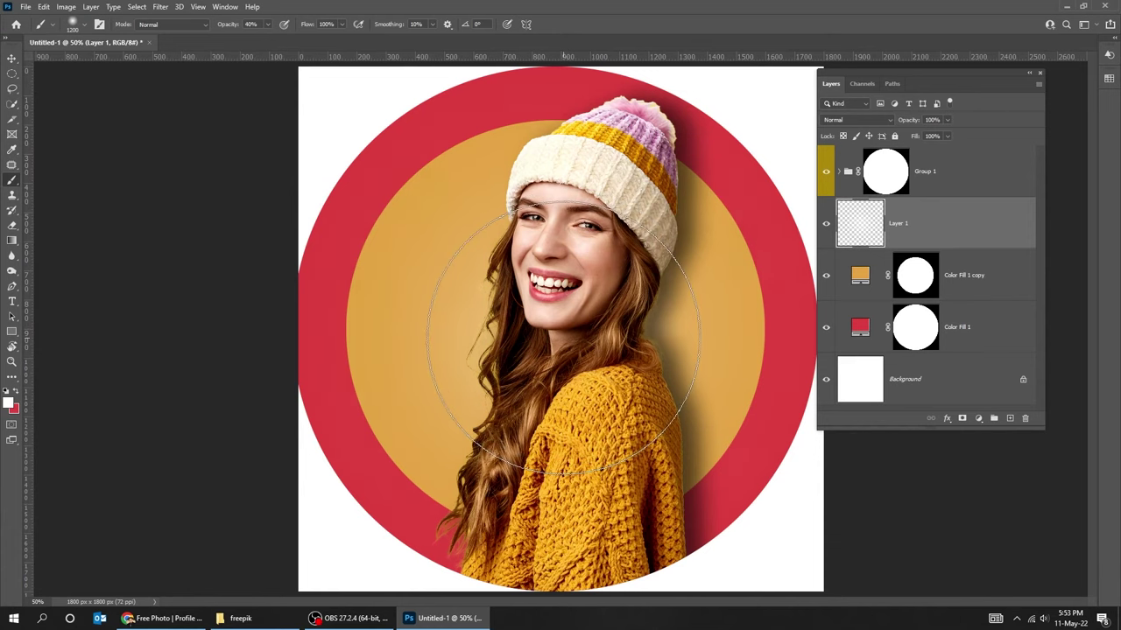
{"action": "left_click_drag", "start_coordinate": [563, 341], "coordinate": [563, 341]}
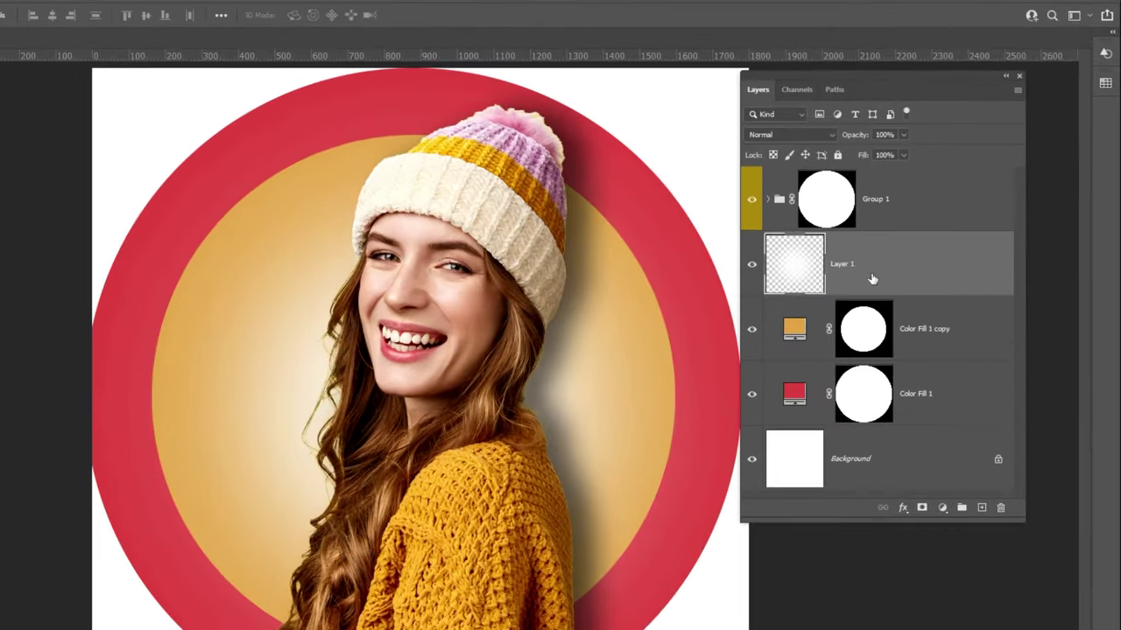
Clip Layer 1's white glow to the orange circle layer with a clipping mask.
{"action": "right_click", "coordinate": [922, 232]}
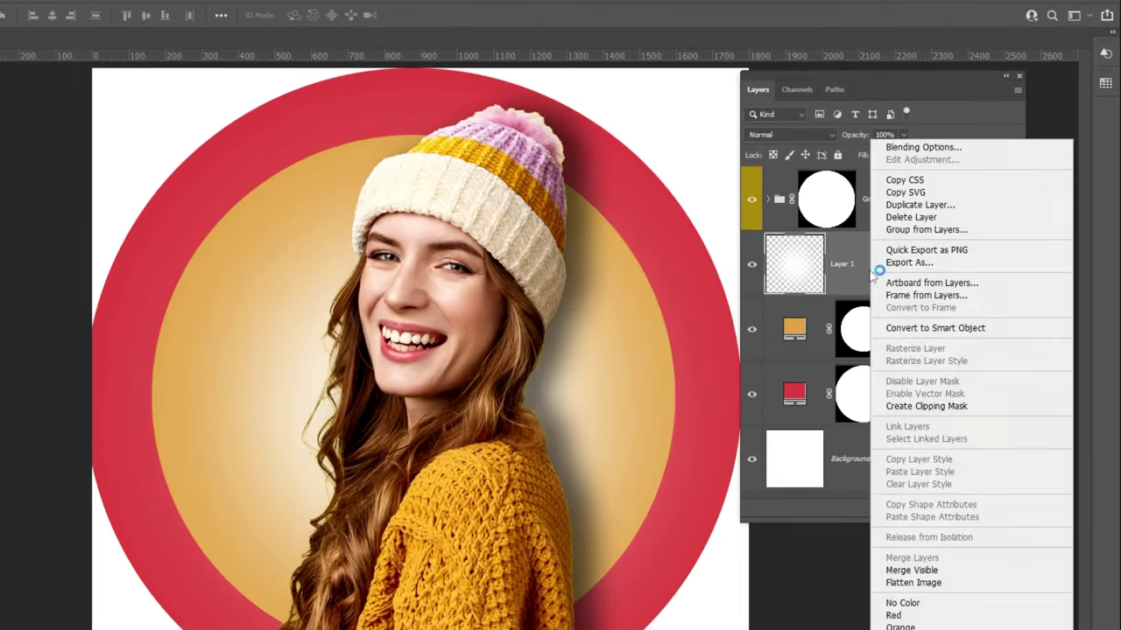
{"action": "left_click", "coordinate": [921, 406]}
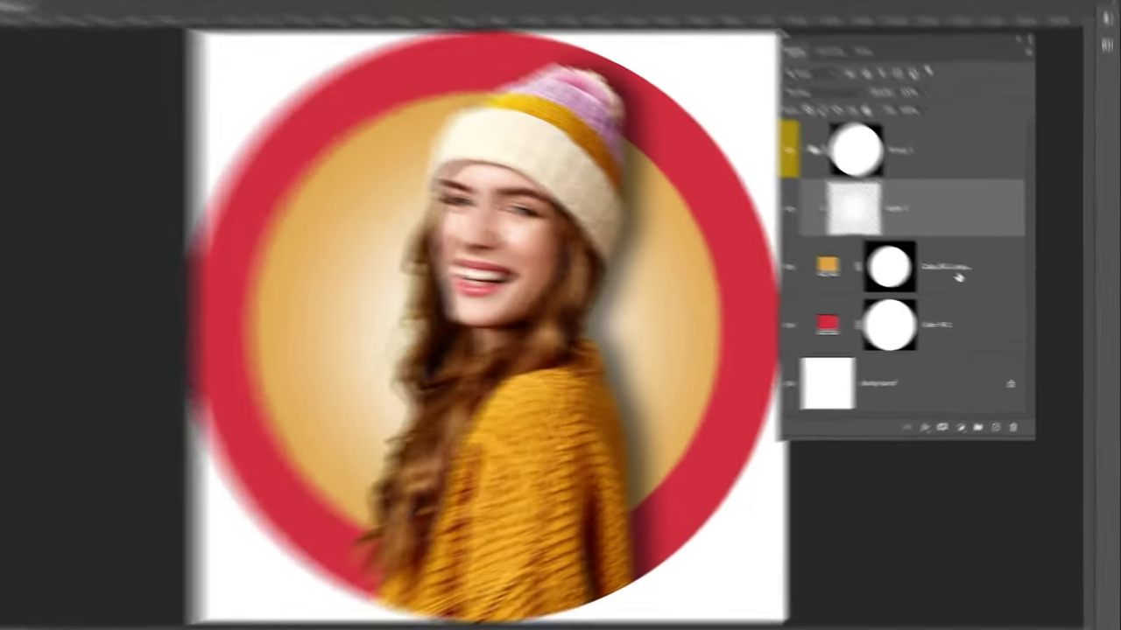
{"action": "left_click", "coordinate": [973, 278]}
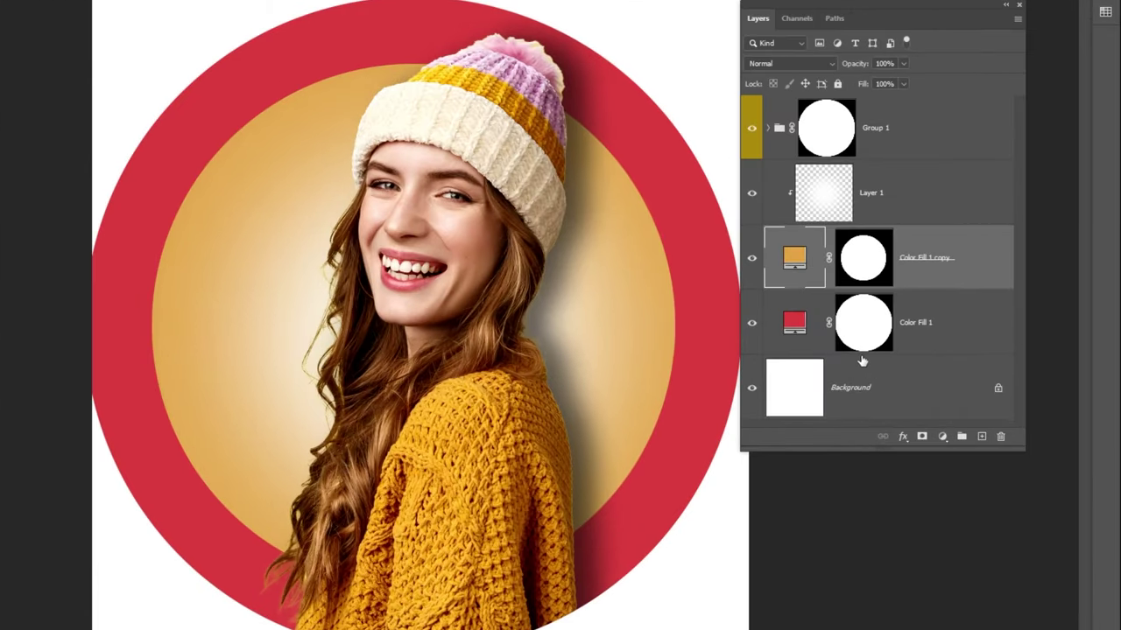
{"action": "key", "text": "ctrl+minus"}
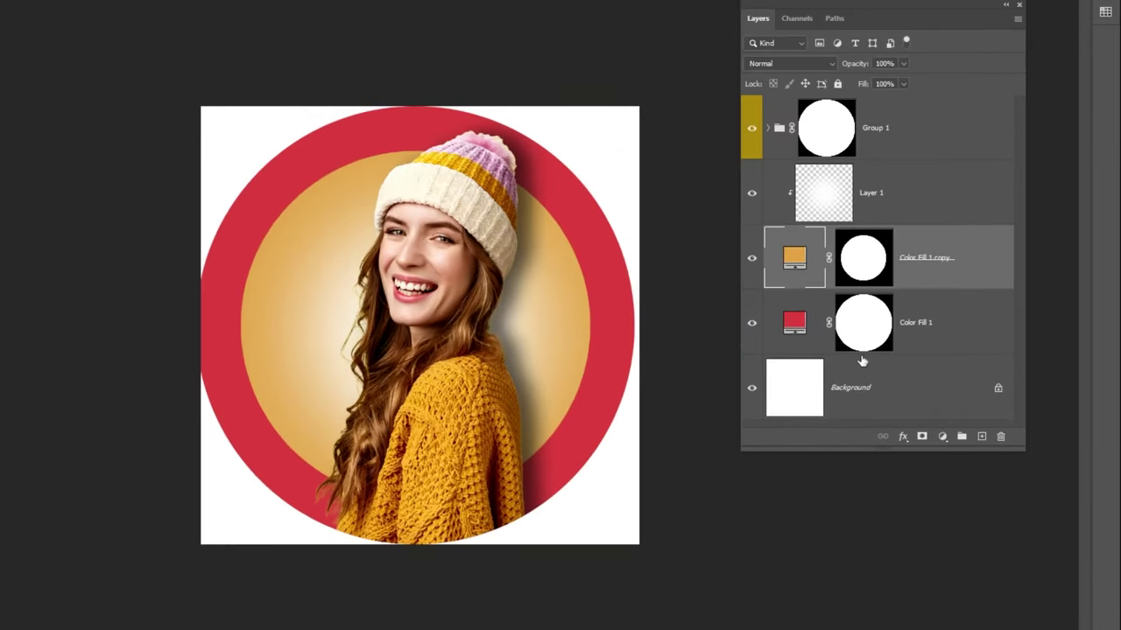
Lower the orange circle's drop shadow opacity from 66% to 35%.
{"action": "left_click", "coordinate": [902, 436]}
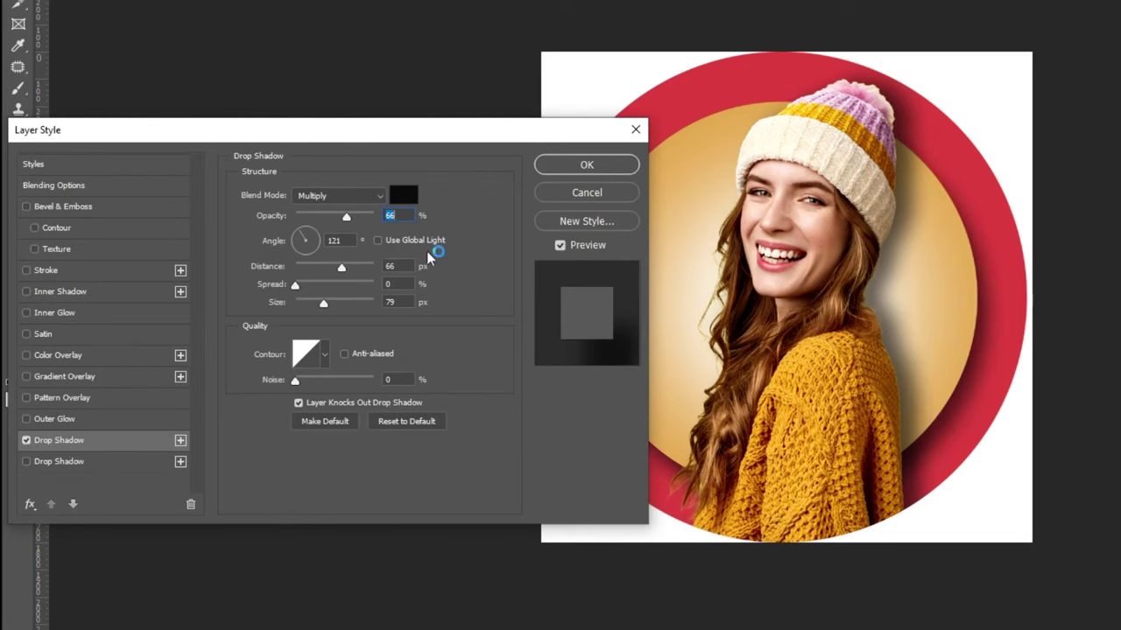
{"action": "left_click_drag", "start_coordinate": [346, 216], "coordinate": [322, 216]}
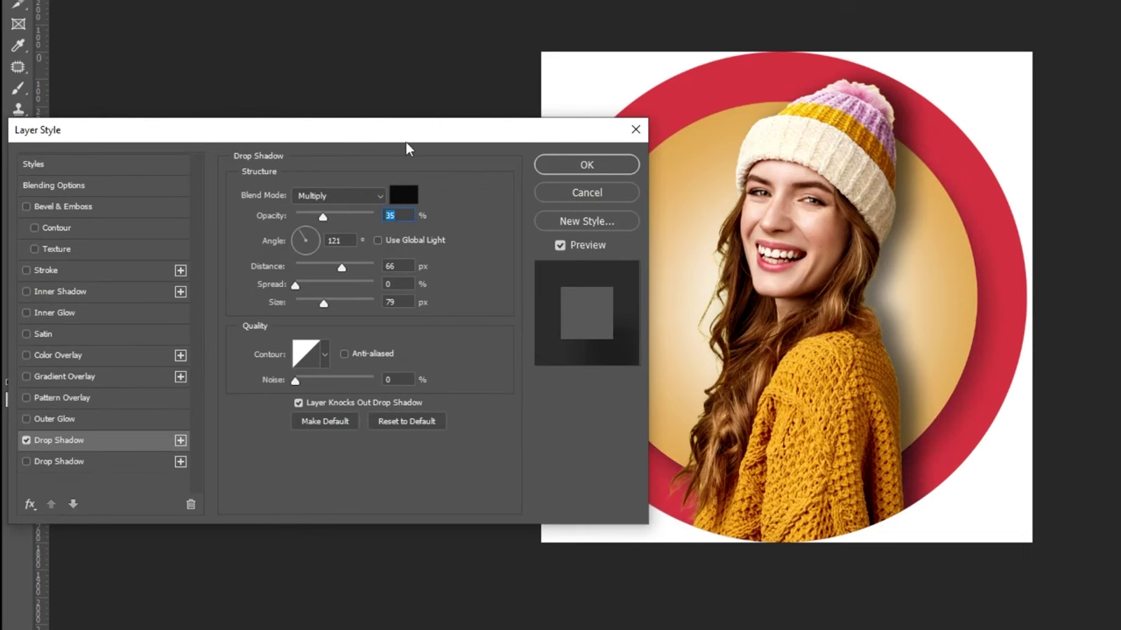
{"action": "key", "text": "ctrl+plus"}
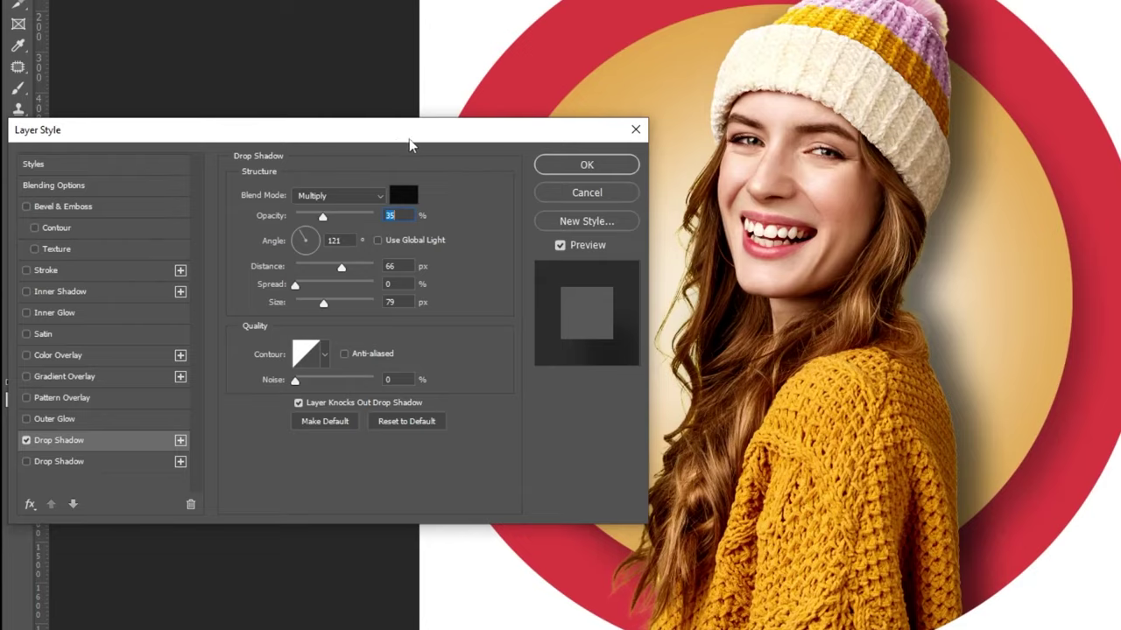
{"action": "left_click_drag", "start_coordinate": [412, 140], "coordinate": [440, 94]}
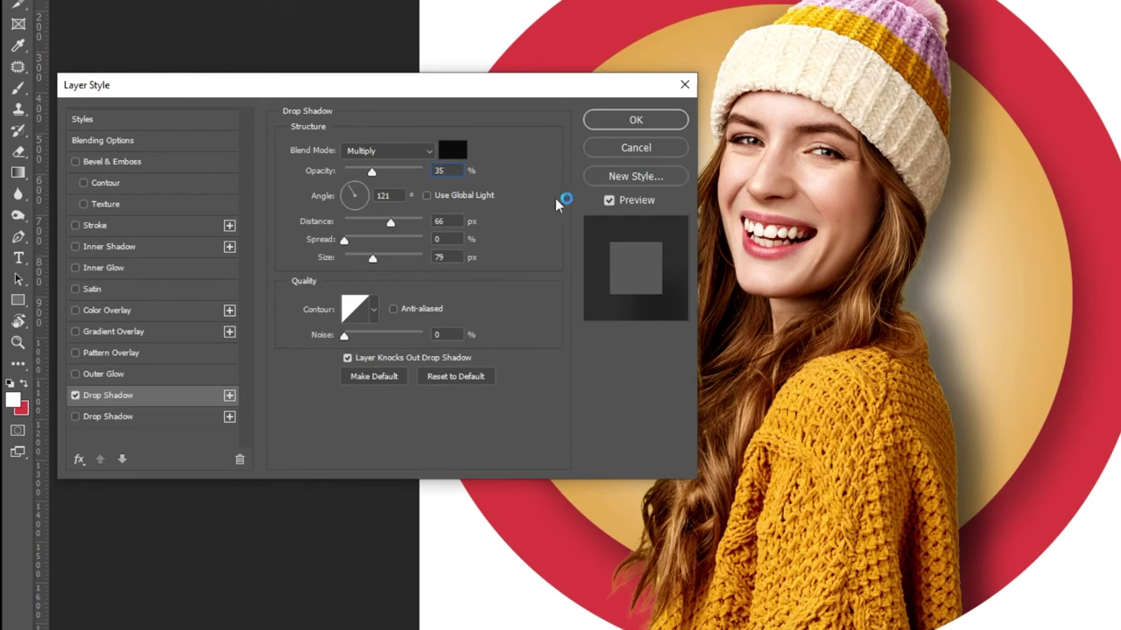
{"action": "left_click", "coordinate": [636, 120]}
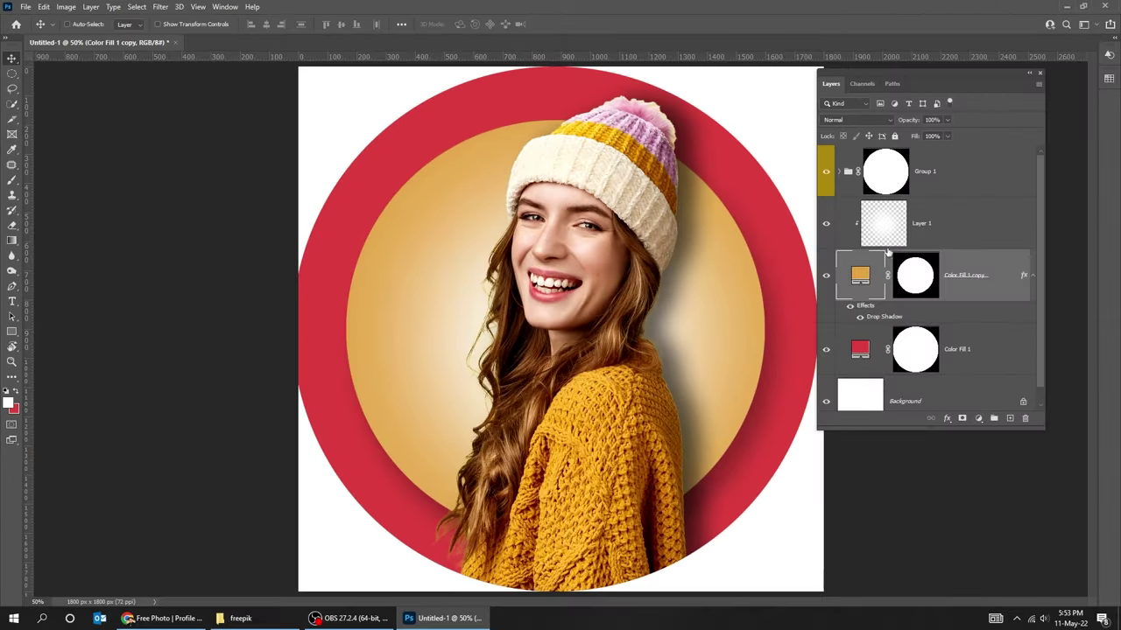
Free-transform the pic layer to about 108.64% and nudge the woman slightly lower.
{"action": "left_click", "coordinate": [931, 175]}
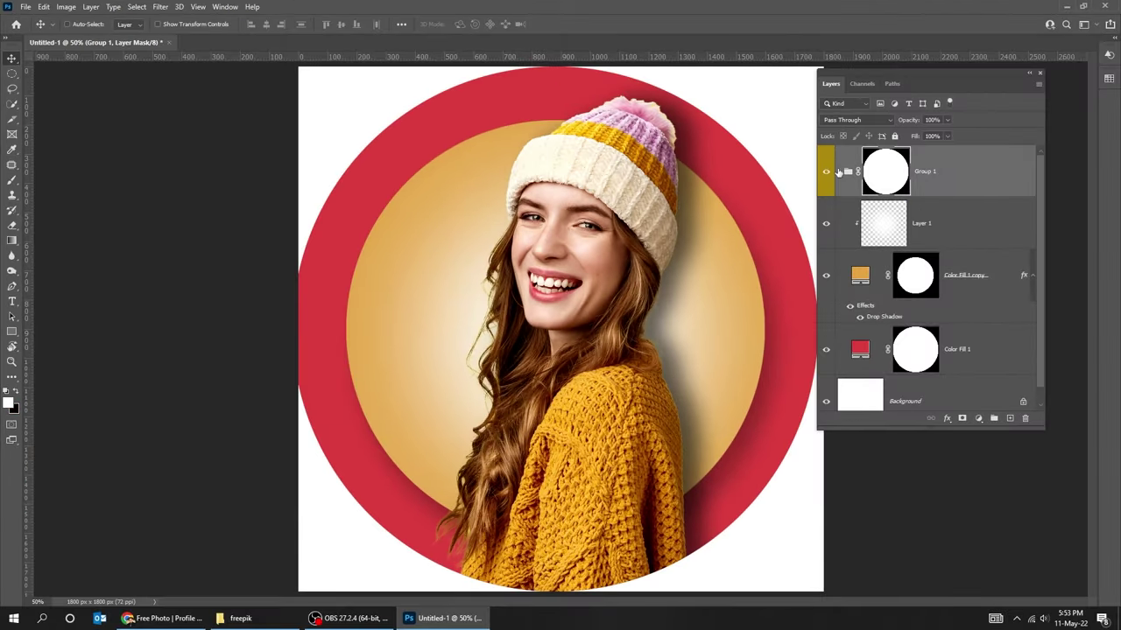
{"action": "left_click", "coordinate": [839, 171]}
{"action": "left_click", "coordinate": [980, 336]}
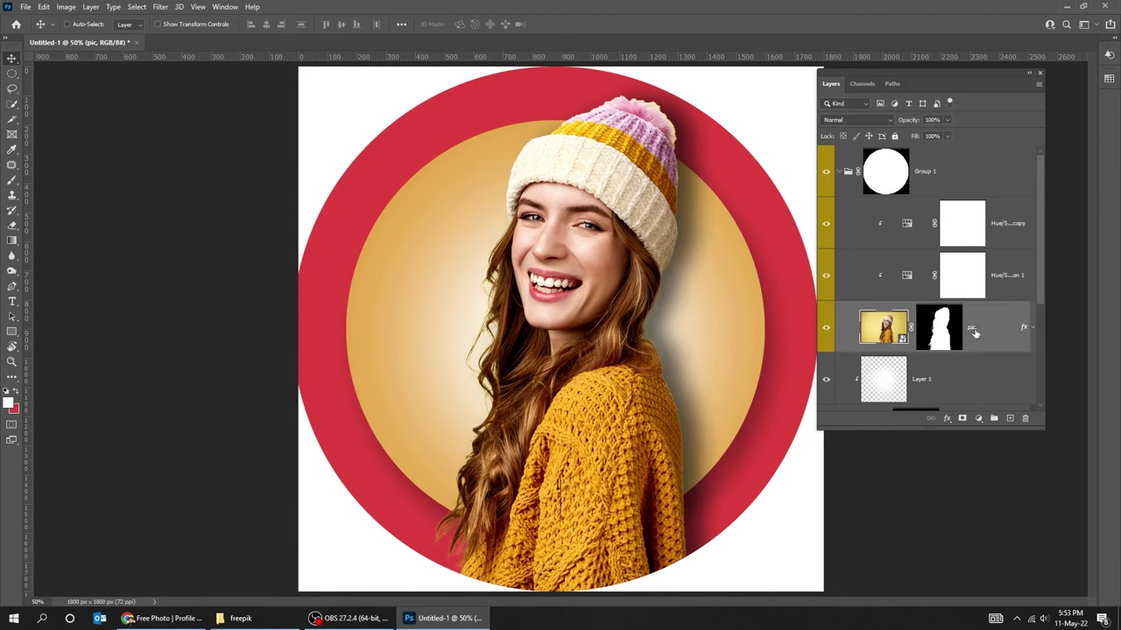
{"action": "key", "text": "ctrl+t"}
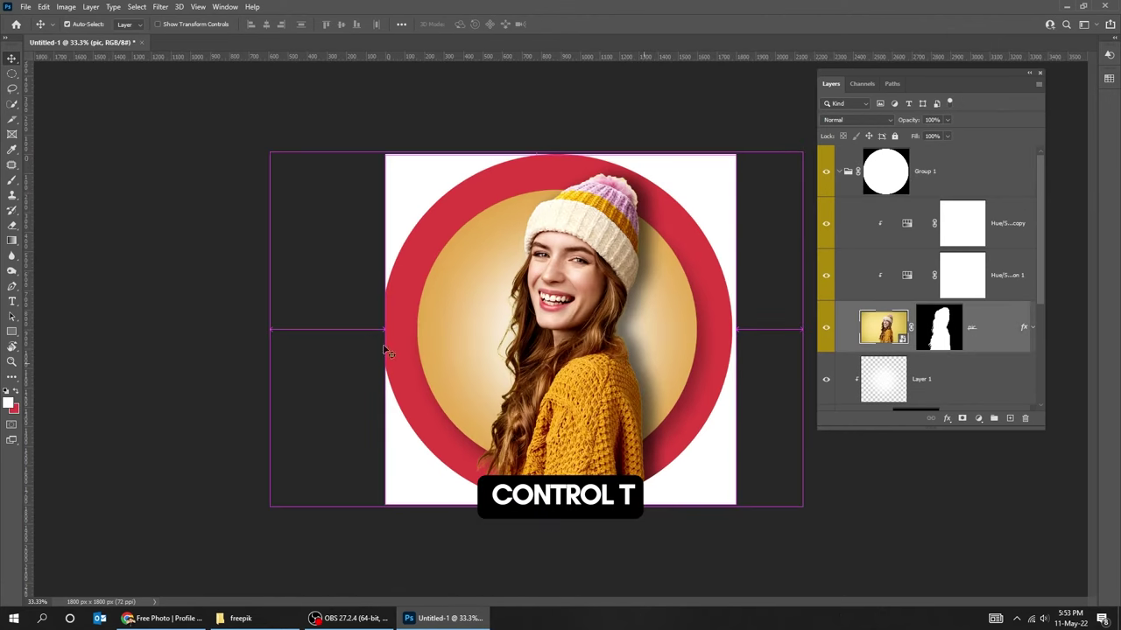
{"action": "left_click_drag", "start_coordinate": [802, 506], "coordinate": [828, 524]}
{"action": "left_click_drag", "start_coordinate": [588, 428], "coordinate": [591, 441]}
{"action": "key", "text": "Return"}
{"action": "key", "text": "ctrl+plus"}
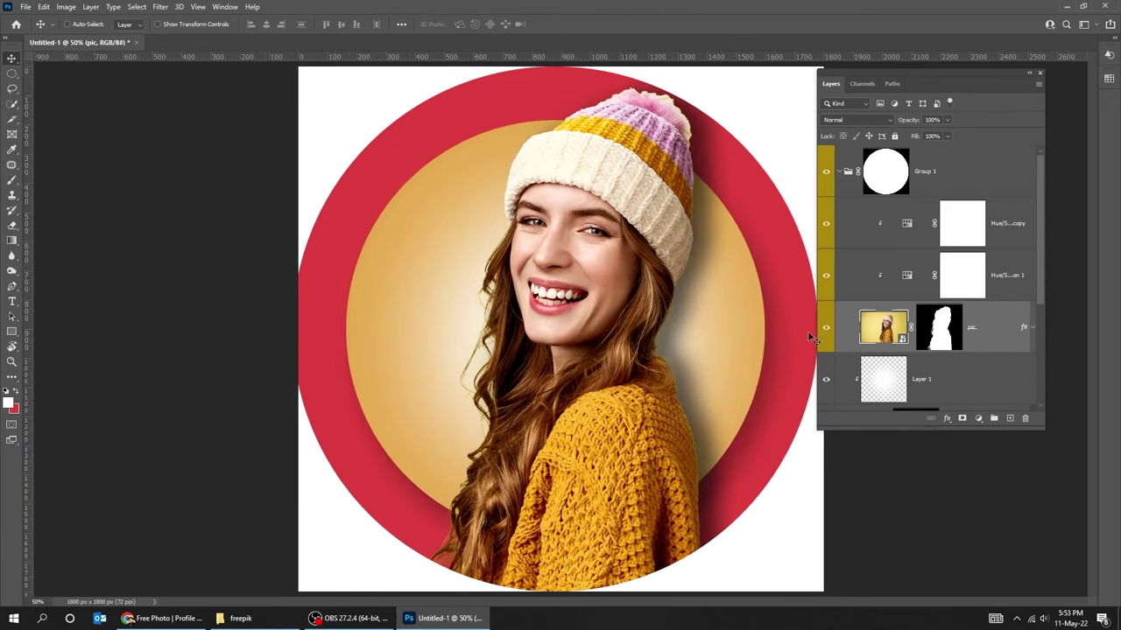
Rename Group 1 to 'image'.
{"action": "left_click", "coordinate": [842, 171]}
{"action": "left_click", "coordinate": [906, 180]}
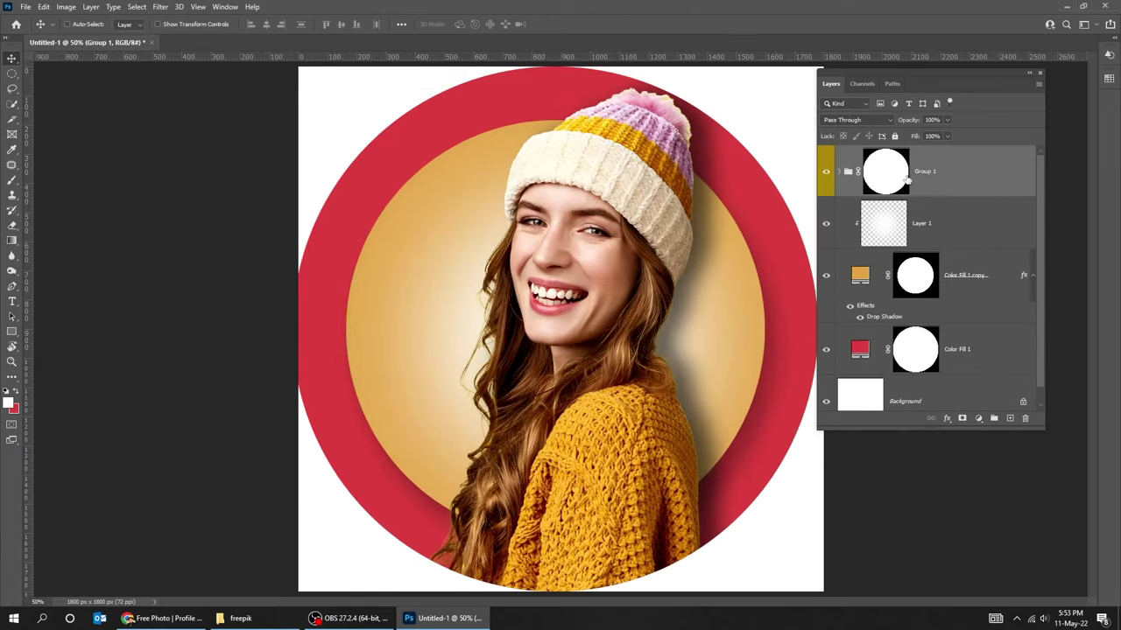
{"action": "type", "text": "image"}
{"action": "key", "text": "Return"}
Delete the white Background layer to leave a transparent canvas.
{"action": "left_click", "coordinate": [1032, 278]}
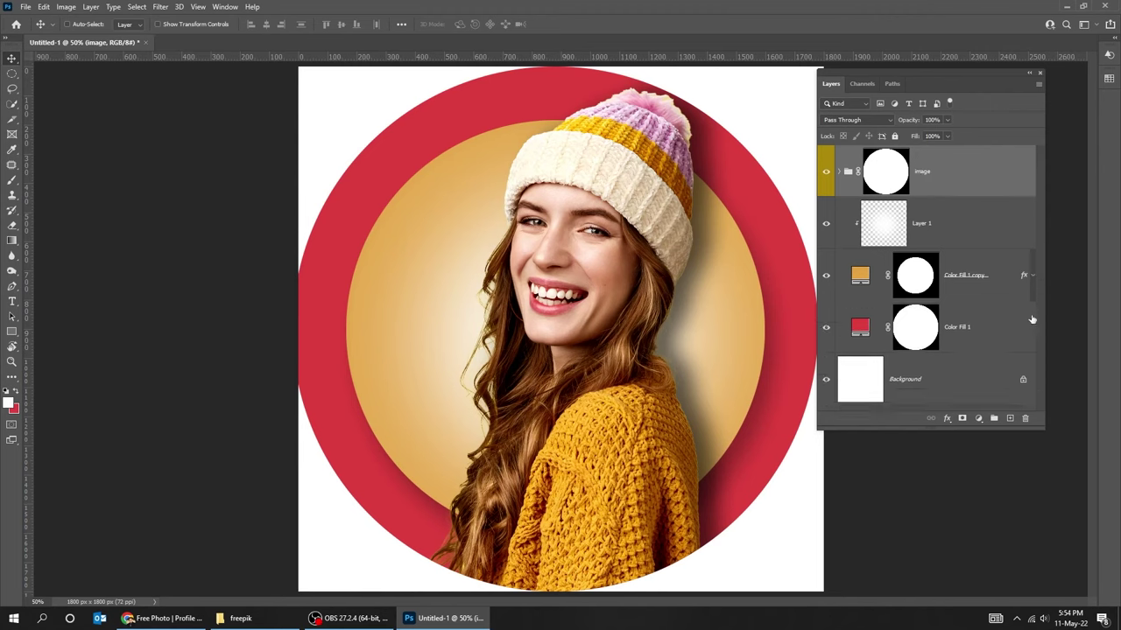
{"action": "left_click", "coordinate": [945, 389]}
{"action": "left_click", "coordinate": [1024, 417]}
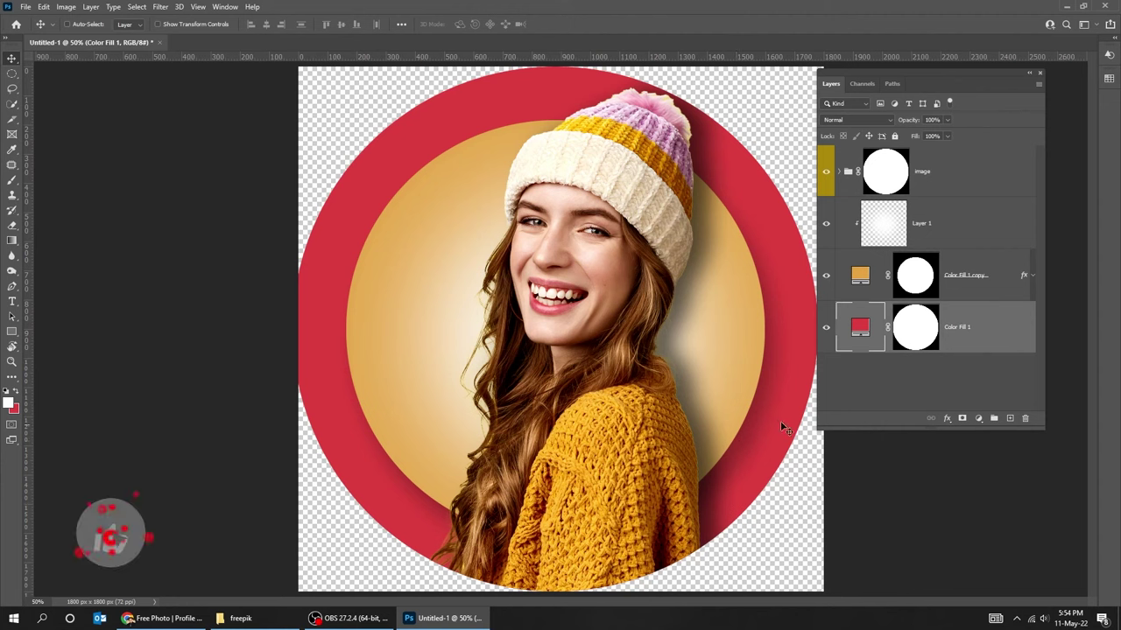
{"action": "double_click", "coordinate": [860, 275]}
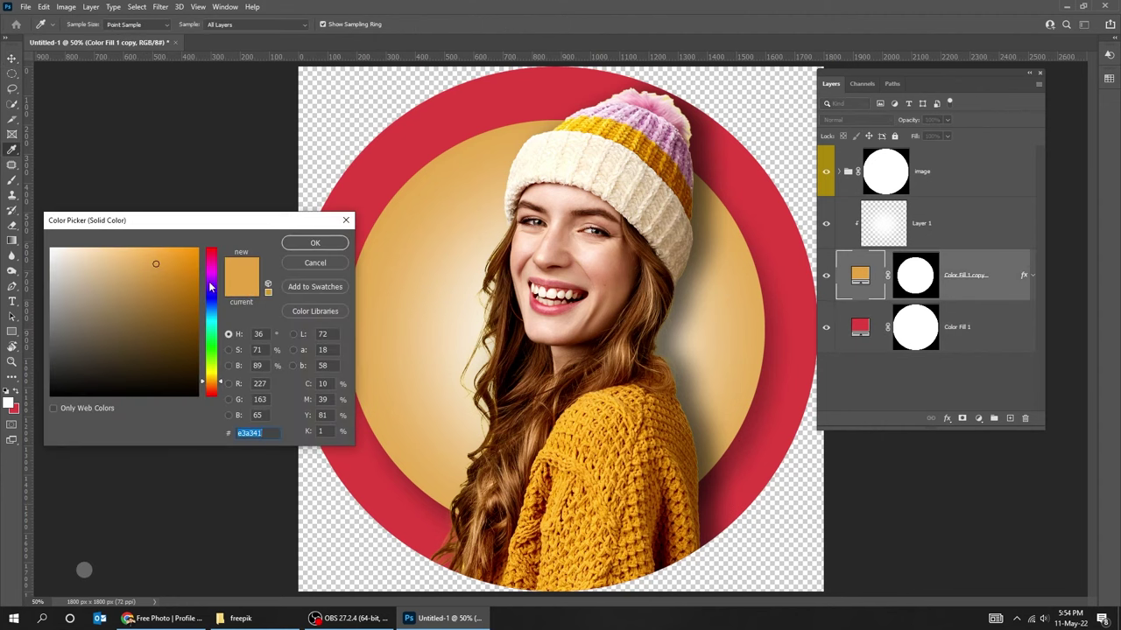
{"action": "mouse_move", "coordinate": [210, 287]}
{"action": "left_mouse_down"}
{"action": "mouse_move", "coordinate": [211, 261]}
{"action": "mouse_move", "coordinate": [211, 294]}
{"action": "left_mouse_up"}
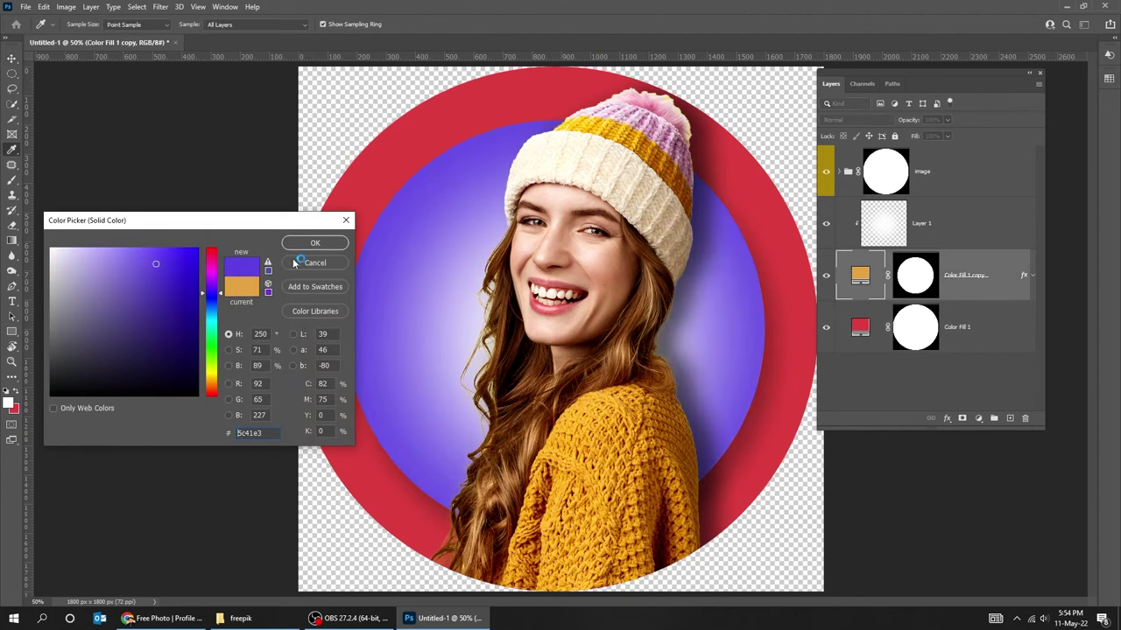
{"action": "left_click", "coordinate": [297, 262]}
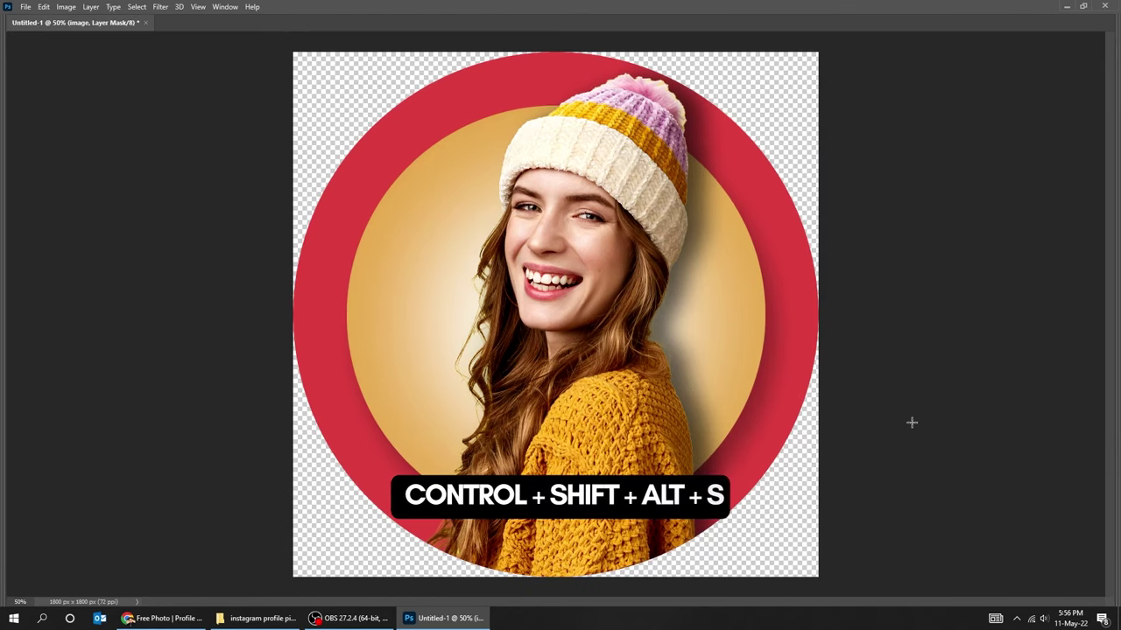
Export a transparent PNG-24 via Save for Web, replacing instagram-profile-picture.png.
{"action": "key", "text": "ctrl+shift+alt+s"}
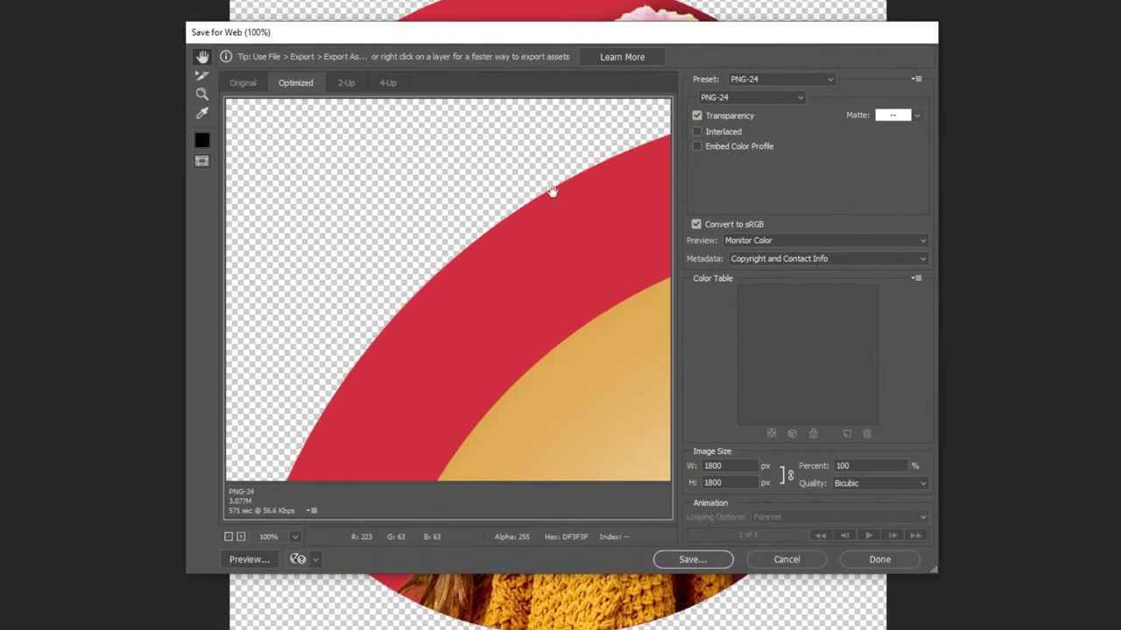
{"action": "right_click", "coordinate": [552, 190]}
{"action": "left_click", "coordinate": [564, 93]}
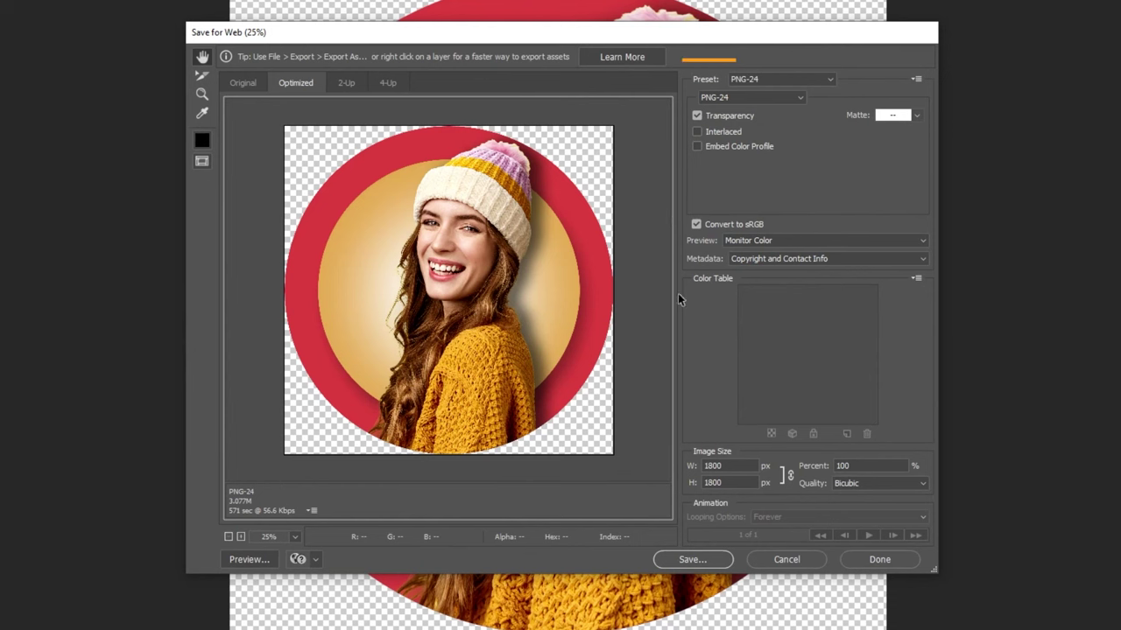
{"action": "left_click", "coordinate": [717, 559]}
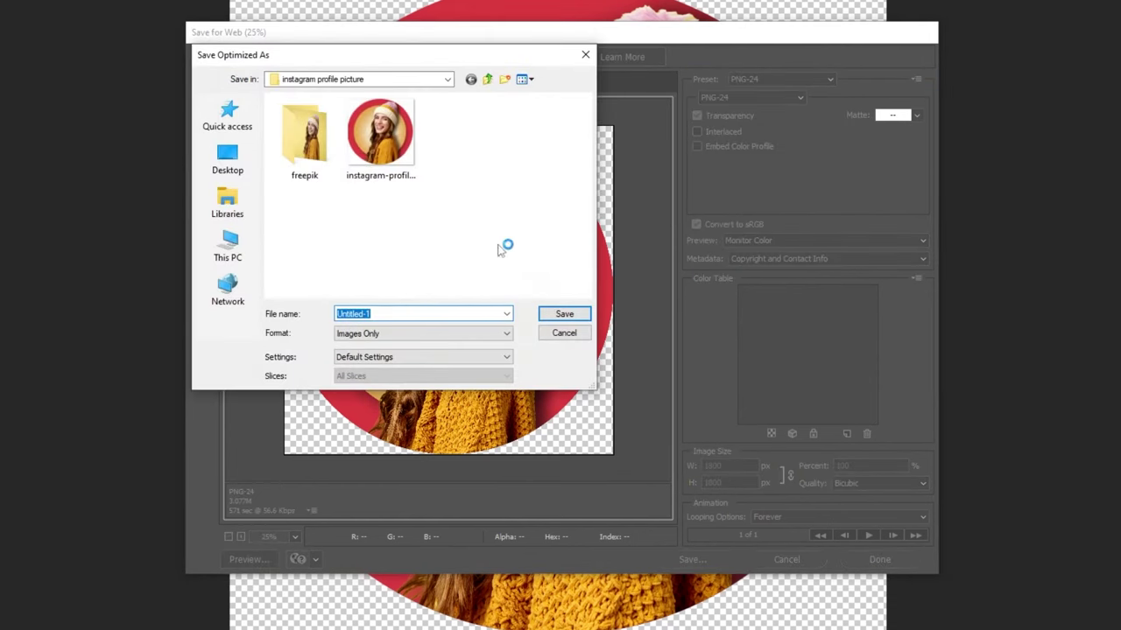
{"action": "left_click", "coordinate": [380, 135]}
{"action": "left_click", "coordinate": [564, 314]}
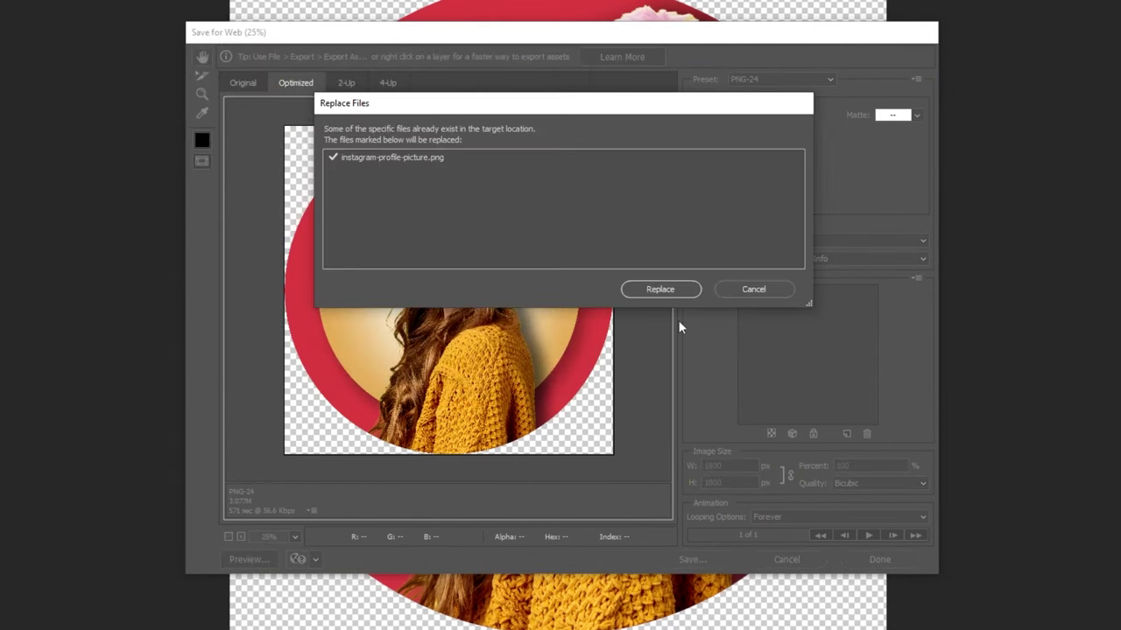
{"action": "left_click", "coordinate": [659, 290]}
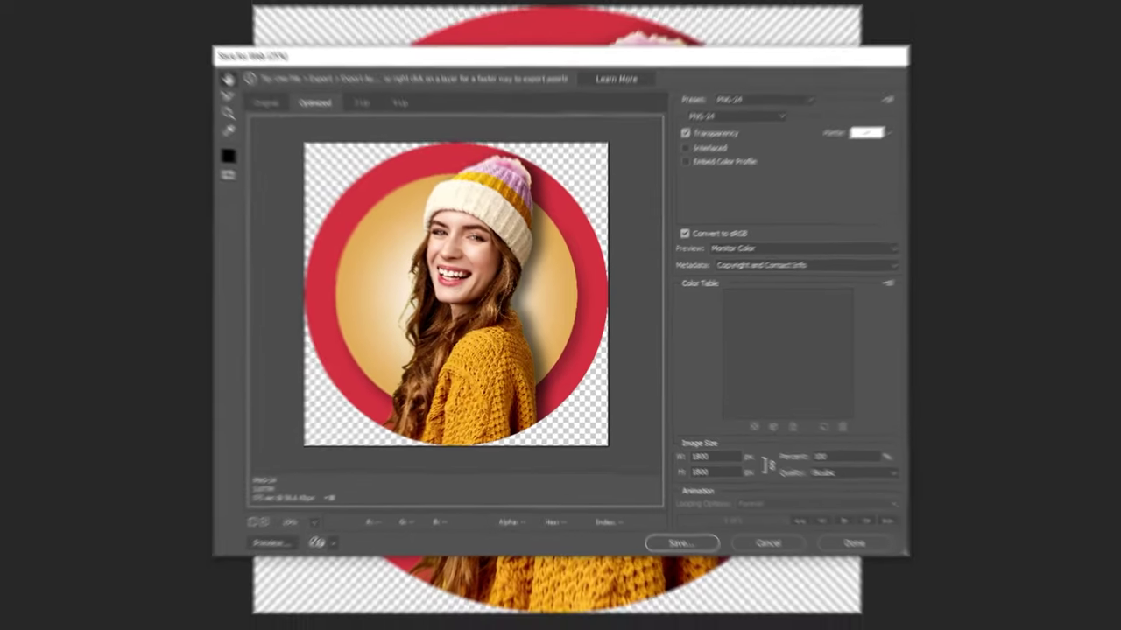
Open the exported instagram-profile-picture.png from its folder in Photos.
{"action": "mouse_move", "coordinate": [283, 625]}
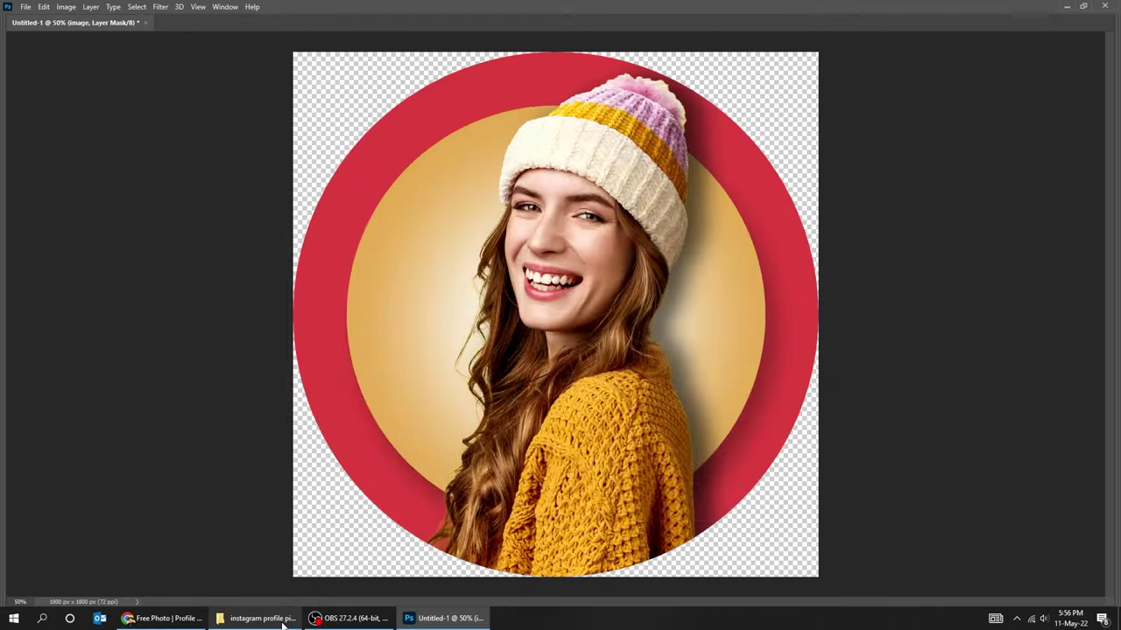
{"action": "left_click", "coordinate": [283, 625]}
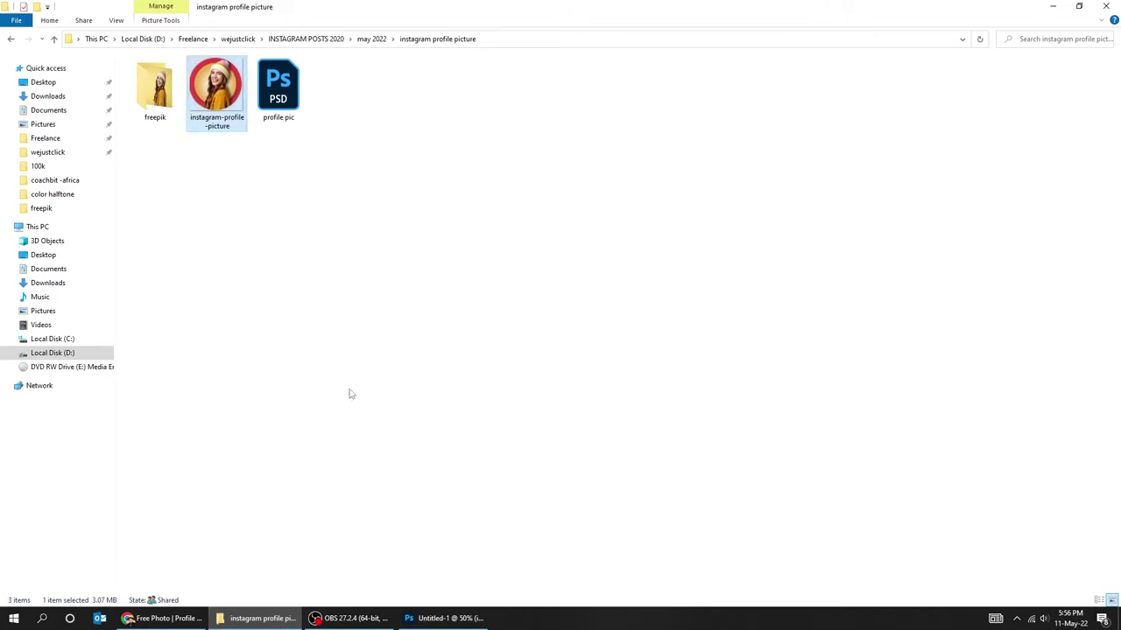
{"action": "left_click", "coordinate": [224, 112]}
{"action": "double_click", "coordinate": [224, 113]}
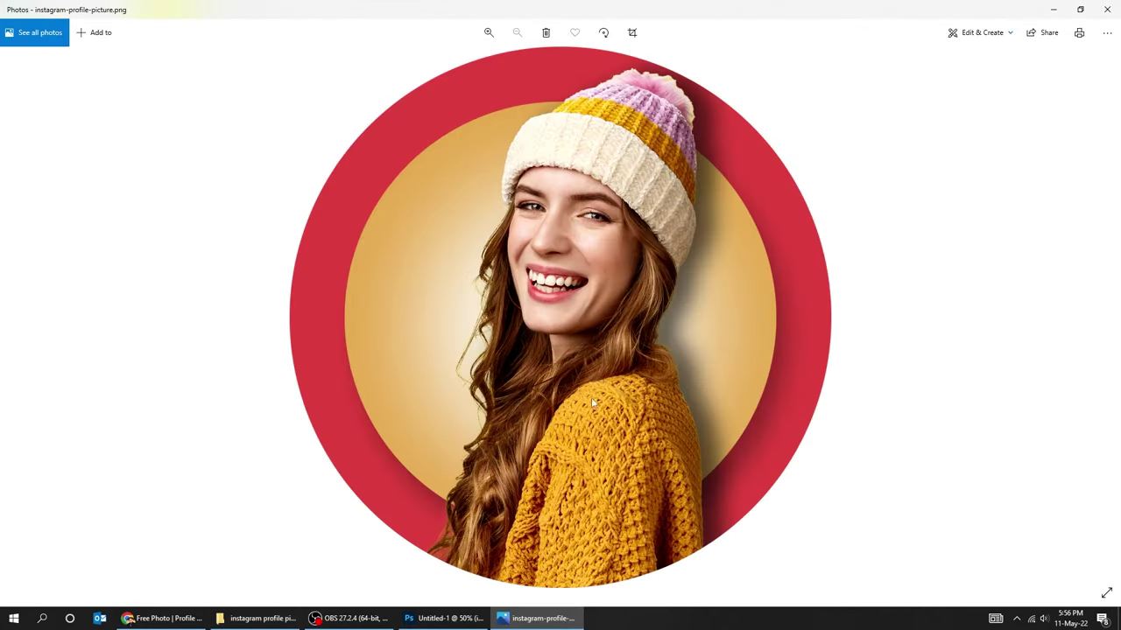